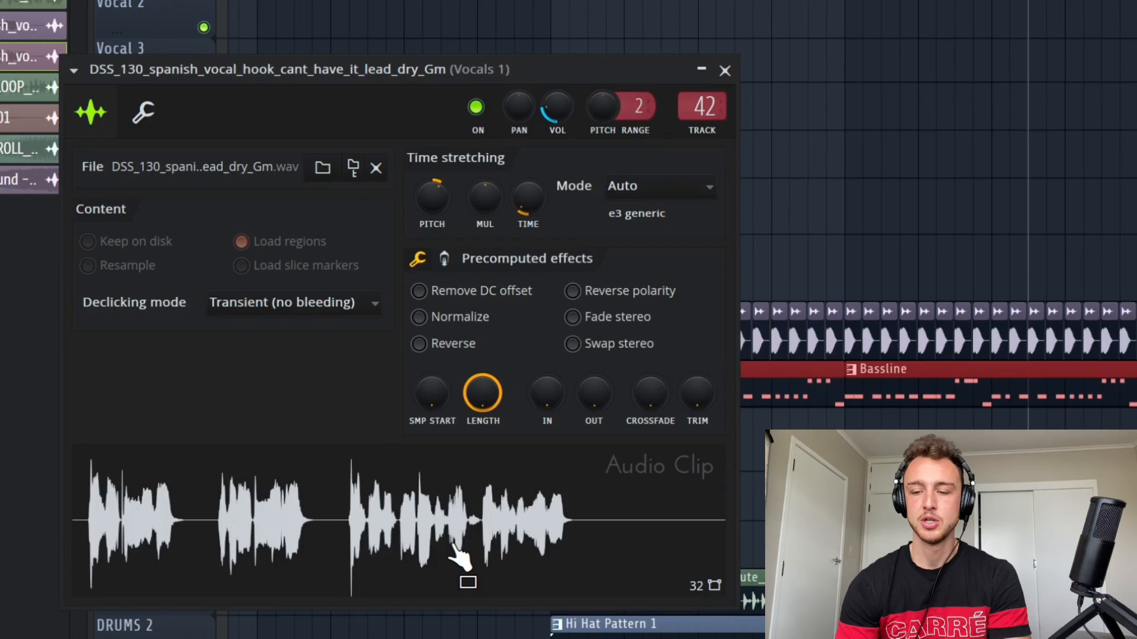
- Place another Spanish vocal hook clip at bar 21 on Vocal 1 and move the bar 17 hook clip from Vocal 2 to Vocal 1
left_click(725, 71)
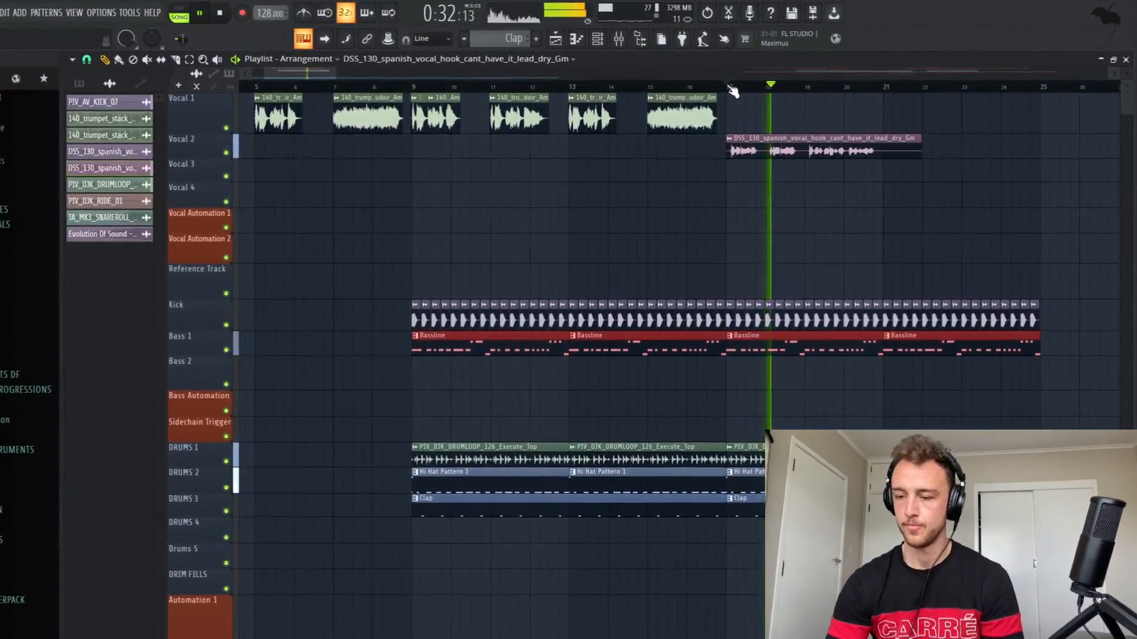
left_click(872, 118)
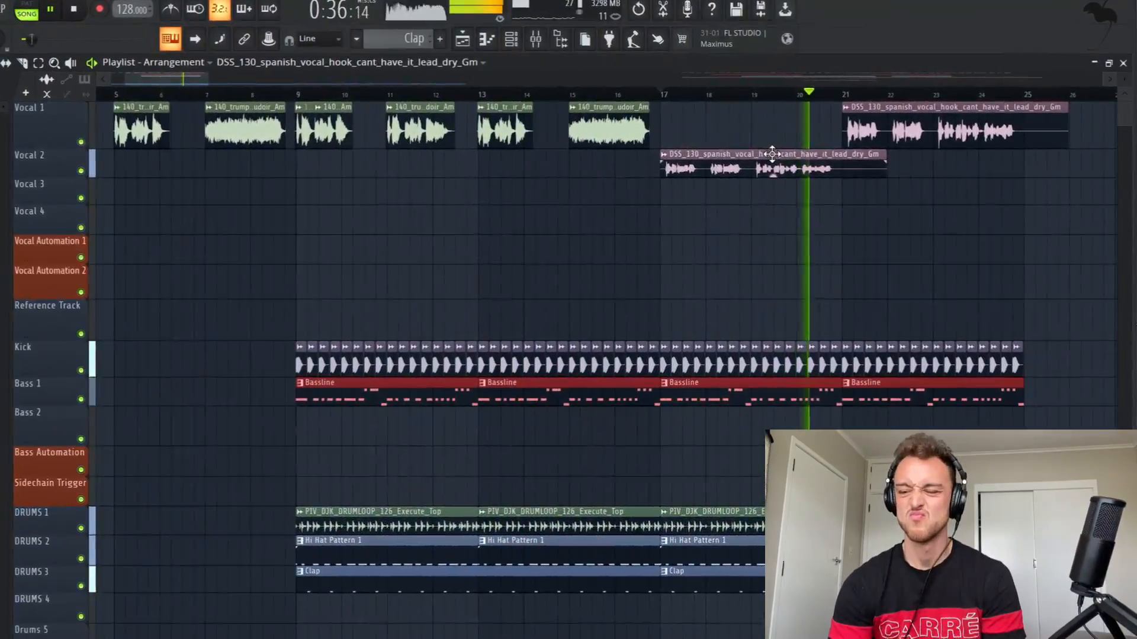
left_click_drag(764, 155, 764, 118)
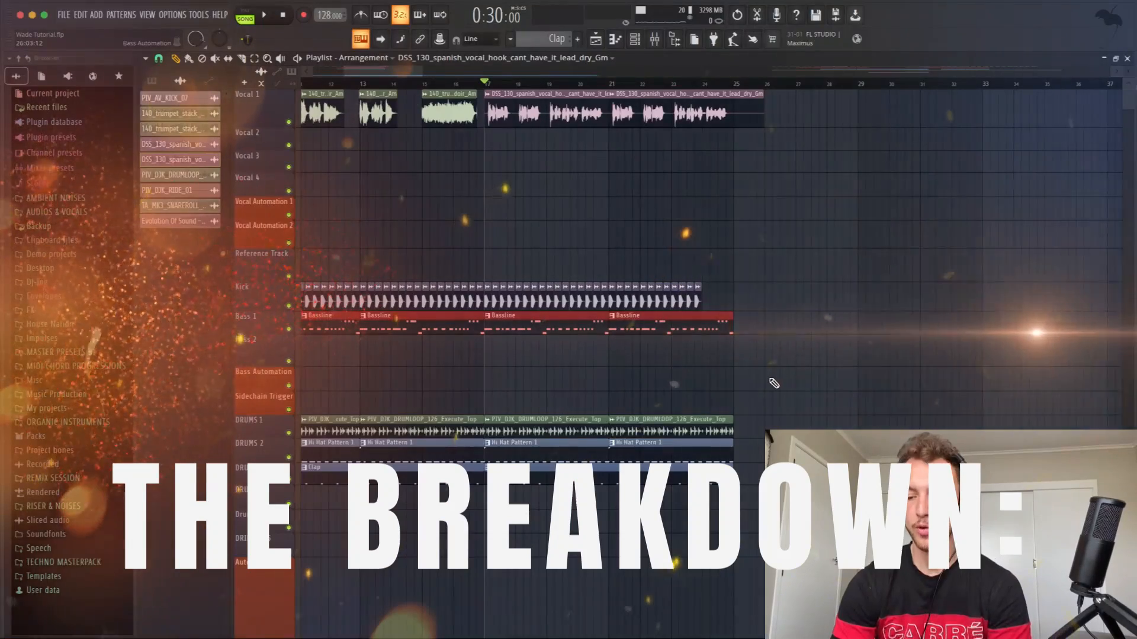
- Duplicate the drum loop clips of bars 17 to 25 so the DRUMS 1 track extends to bar 41
left_click_drag(733, 369, 524, 506)
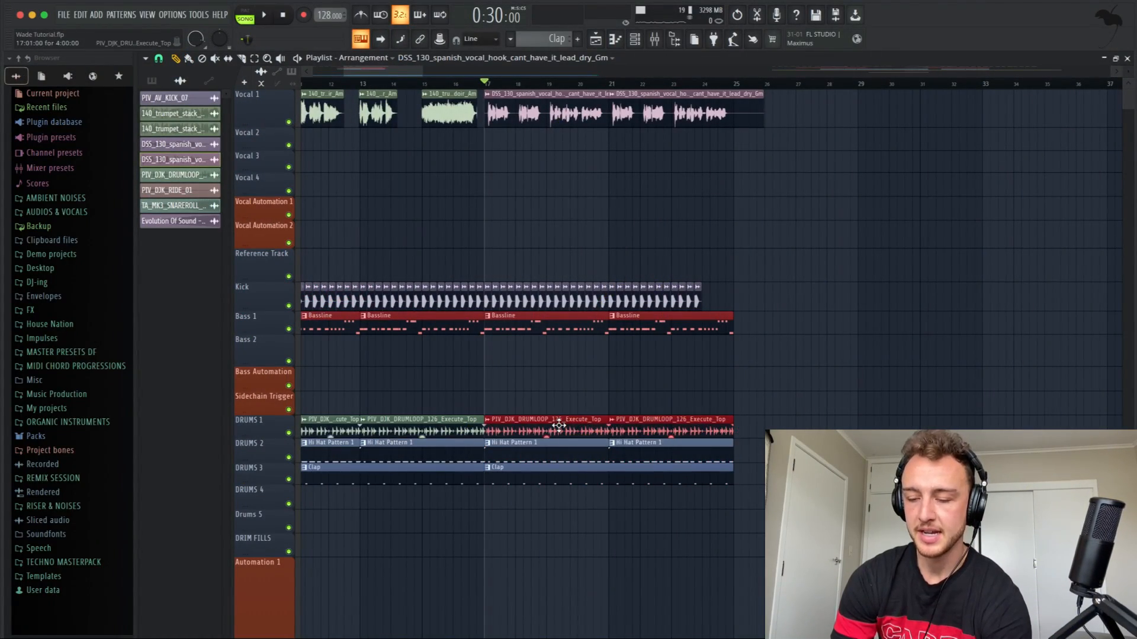
scroll(957, 315, "down", 3)
scroll(957, 315, "down", 10)
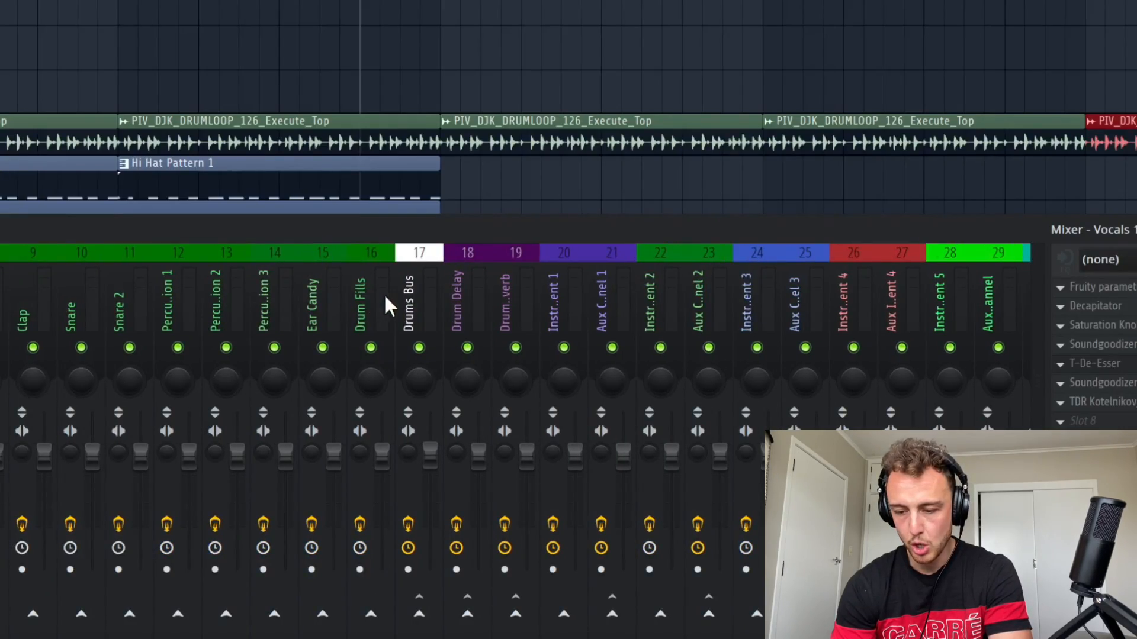
- Create an automation clip for the Drums Bus volume fader in the mixer
left_click(421, 293)
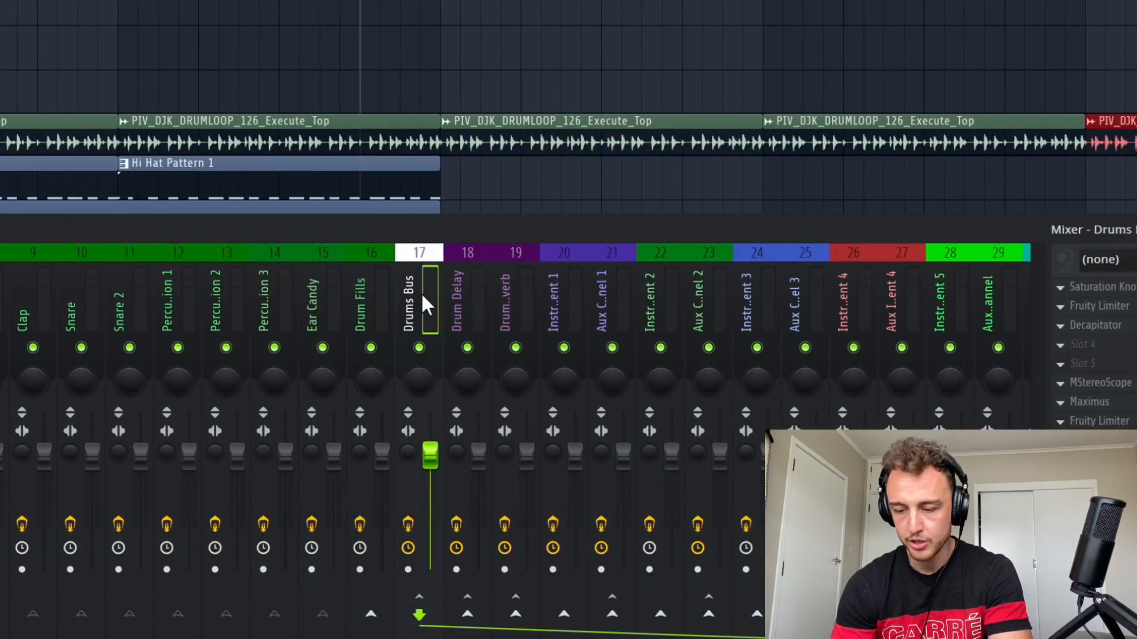
right_click(430, 456)
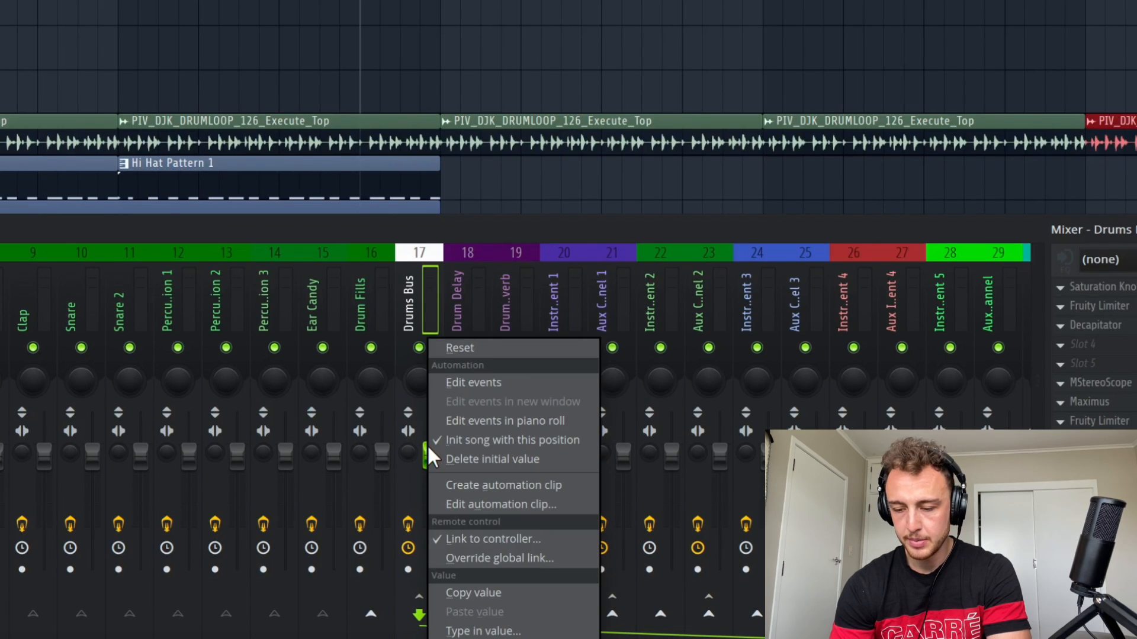
left_click(490, 487)
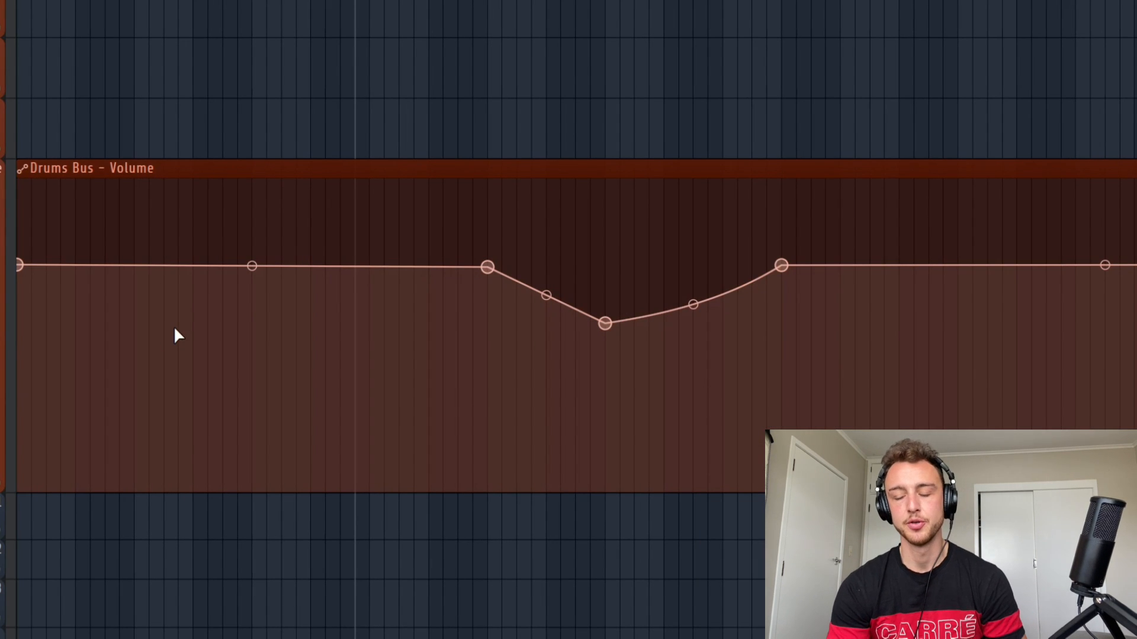
- Reshape the Drums Bus volume automation, moving the low point to bar 29 and slightly lower, and the recovery point to bar 41
key("space")
scroll(413, 27, "up", 8)
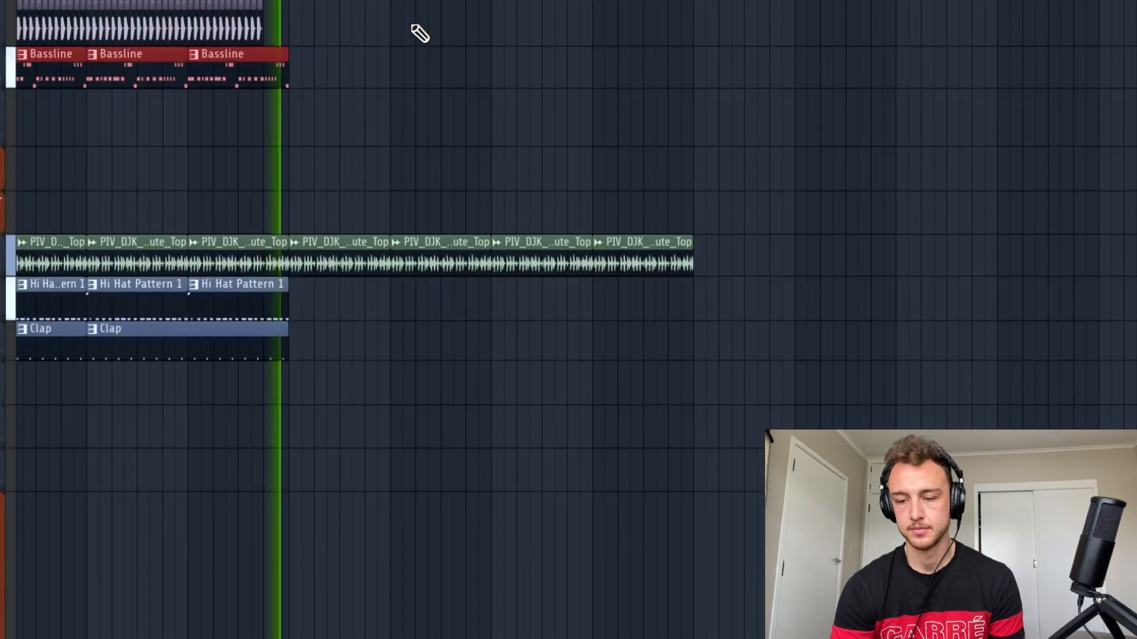
scroll(413, 30, "down", 5)
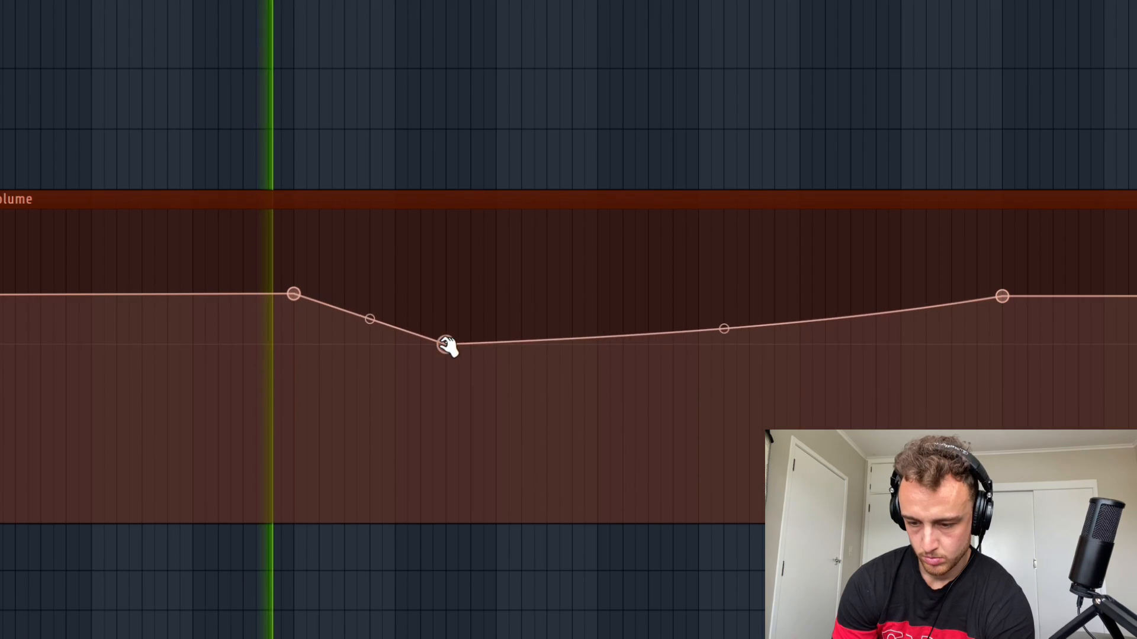
left_click_drag(447, 343, 396, 353)
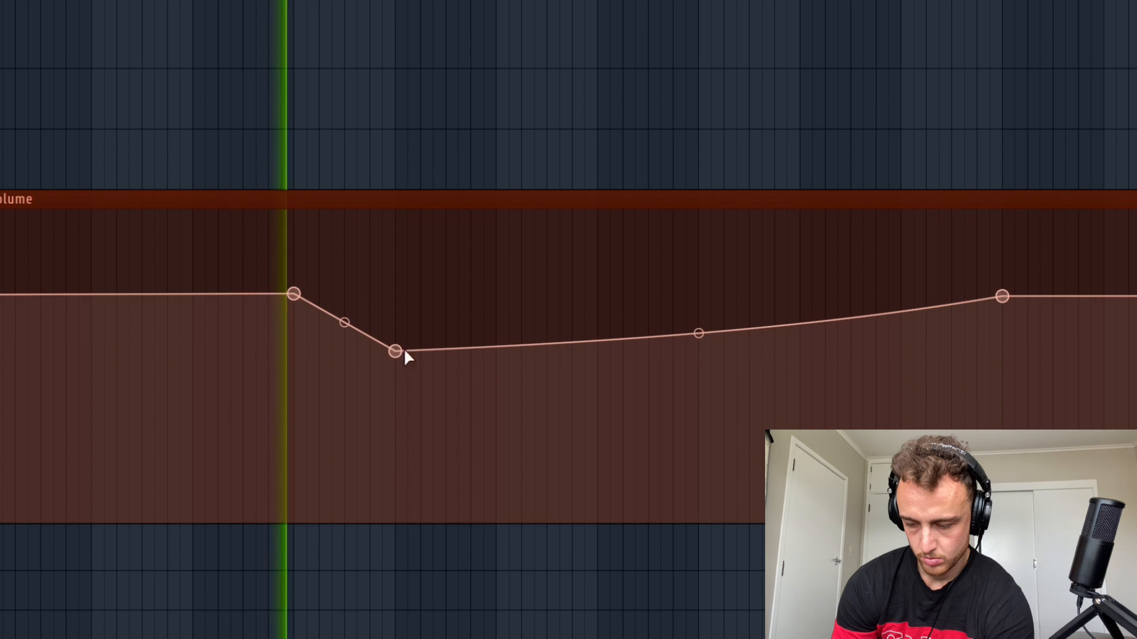
left_click_drag(1003, 295, 700, 297)
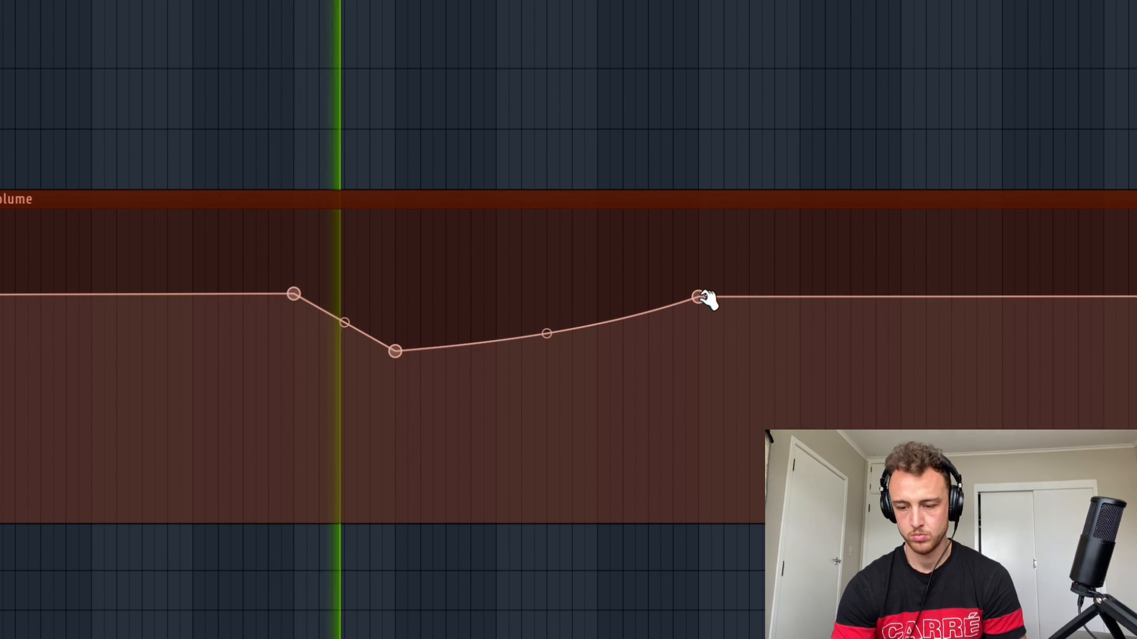
scroll(313, 282, "up", 2)
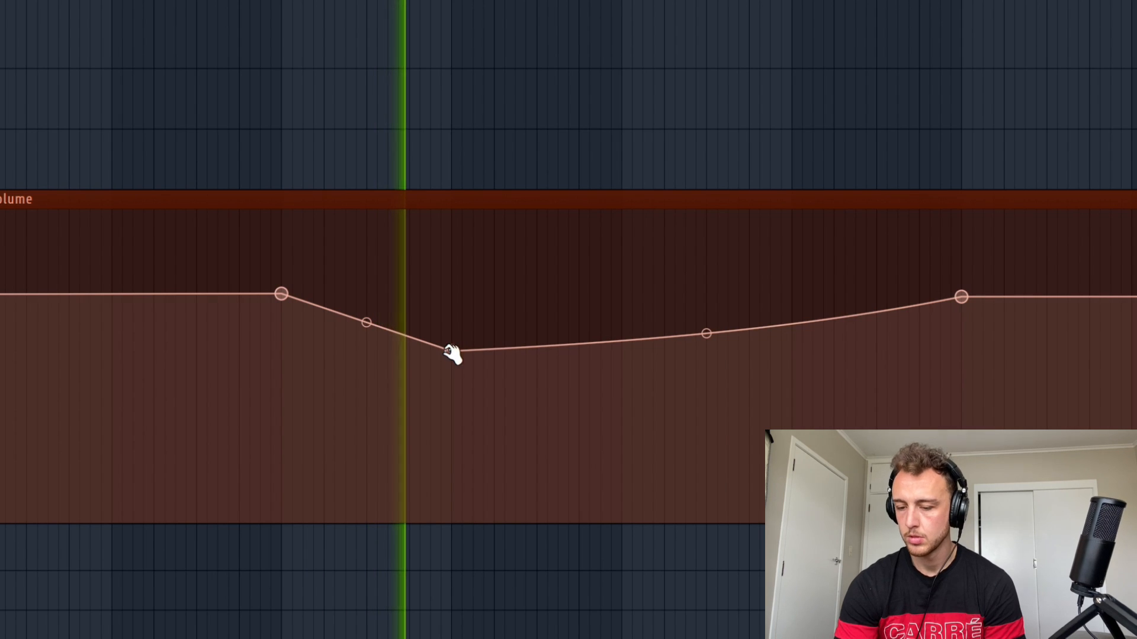
scroll(457, 360, "down", 2)
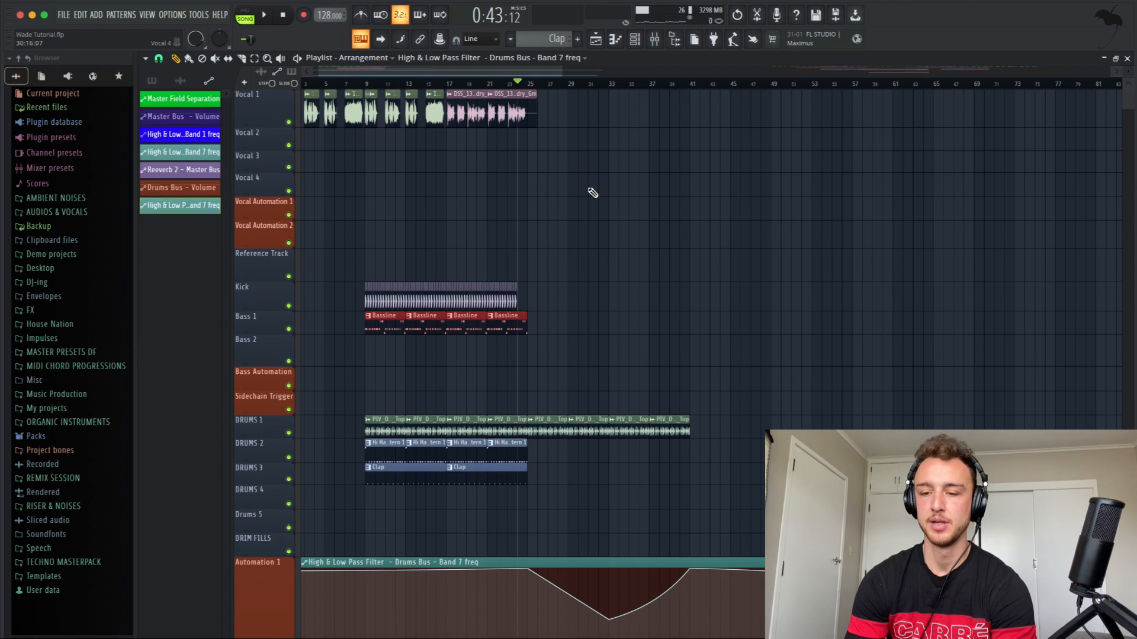
- Duplicate the trumpet stack clips from the opening bars of Vocal 1 and move the copies to Vocal 2 at bar 25
scroll(592, 193, "down", 1)
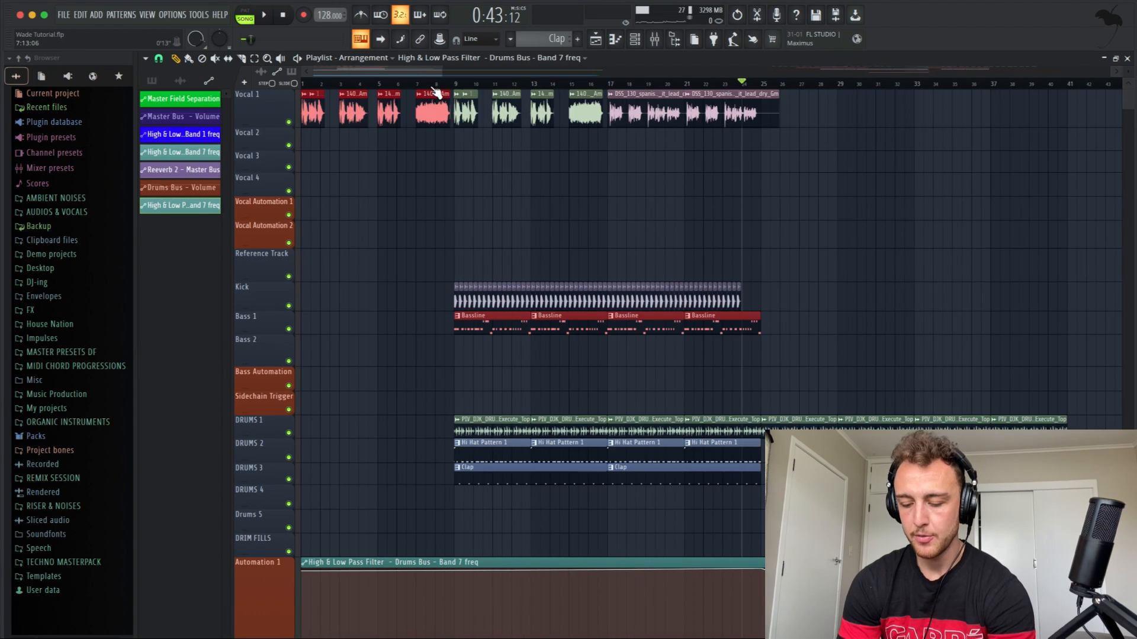
key("super+b")
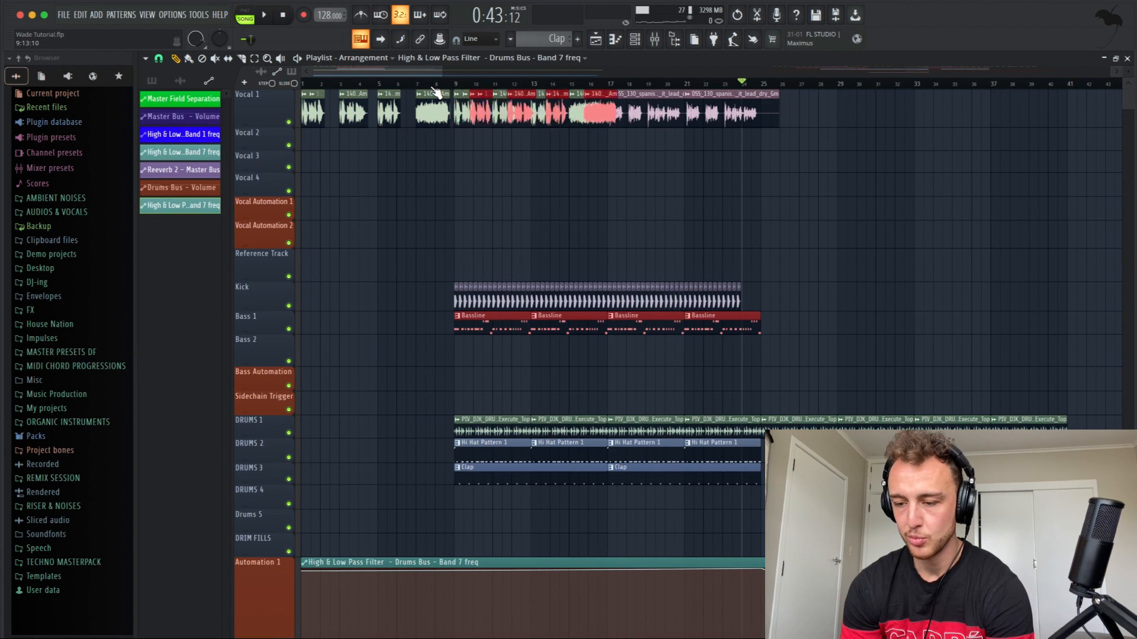
mouse_move(604, 93)
left_mouse_down()
mouse_move(744, 94)
mouse_move(834, 132)
left_mouse_up()
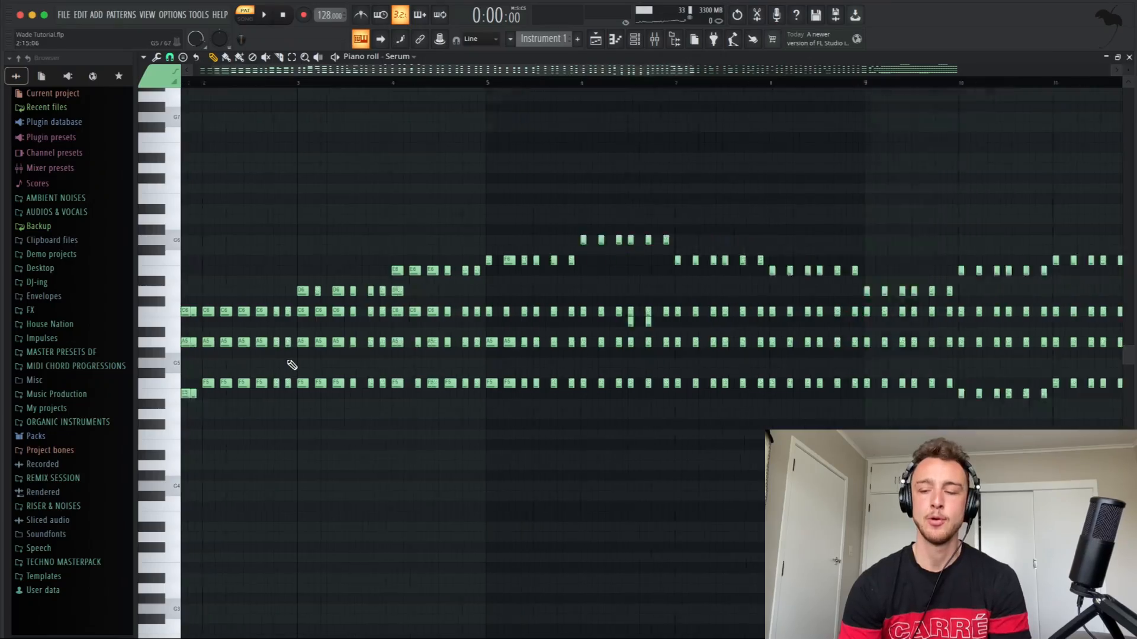
- Examine the Instrument 1 Serum chord pattern in the piano roll during playback
scroll(292, 365, "down", 3)
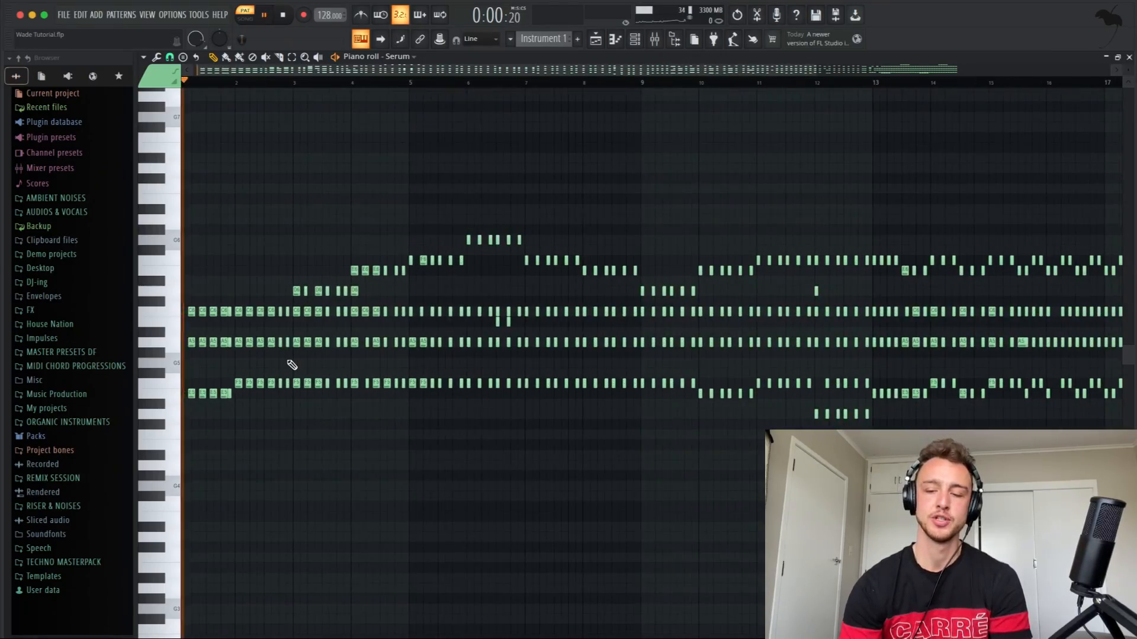
scroll(292, 364, "up", 2)
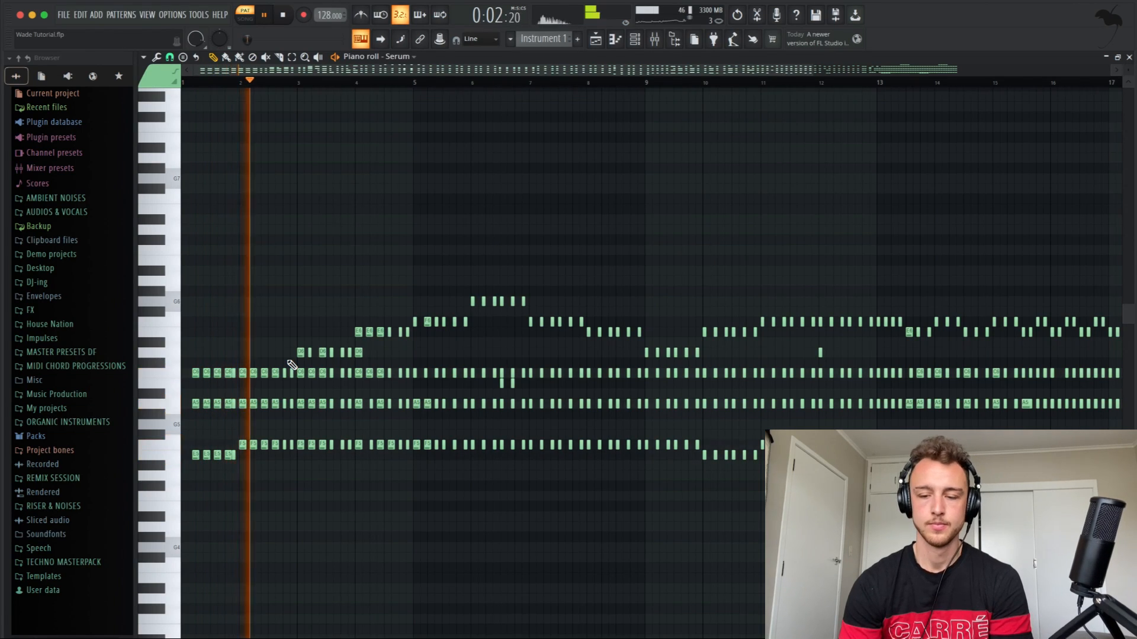
scroll(292, 364, "up", 2)
scroll(291, 365, "down", 1)
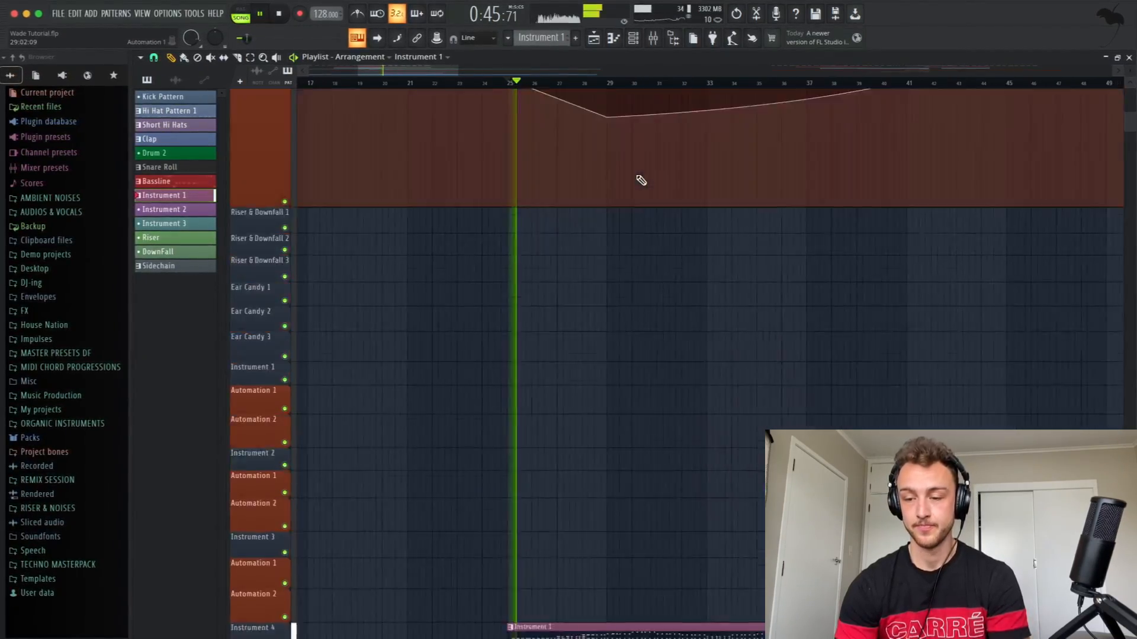
- Place the TA_MK3_SNAREROLL_ONESHOT_ANALOG_124 sample on Riser & Downfall 2 at bar 37, ending at bar 41
scroll(641, 181, "up", 10)
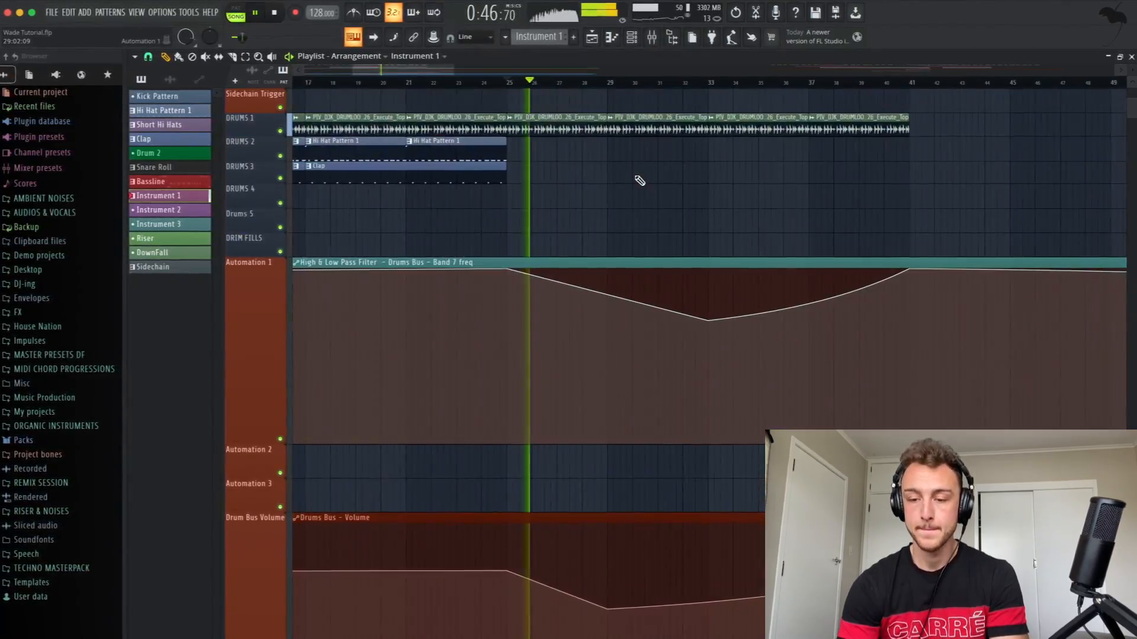
scroll(639, 180, "down", 3)
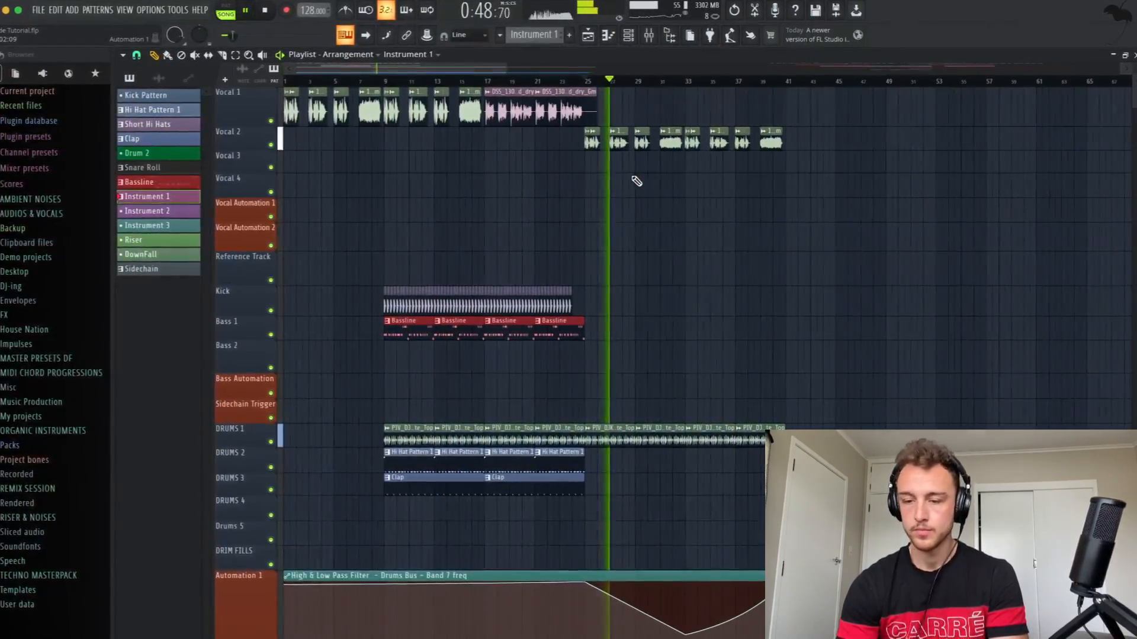
scroll(634, 182, "down", 2)
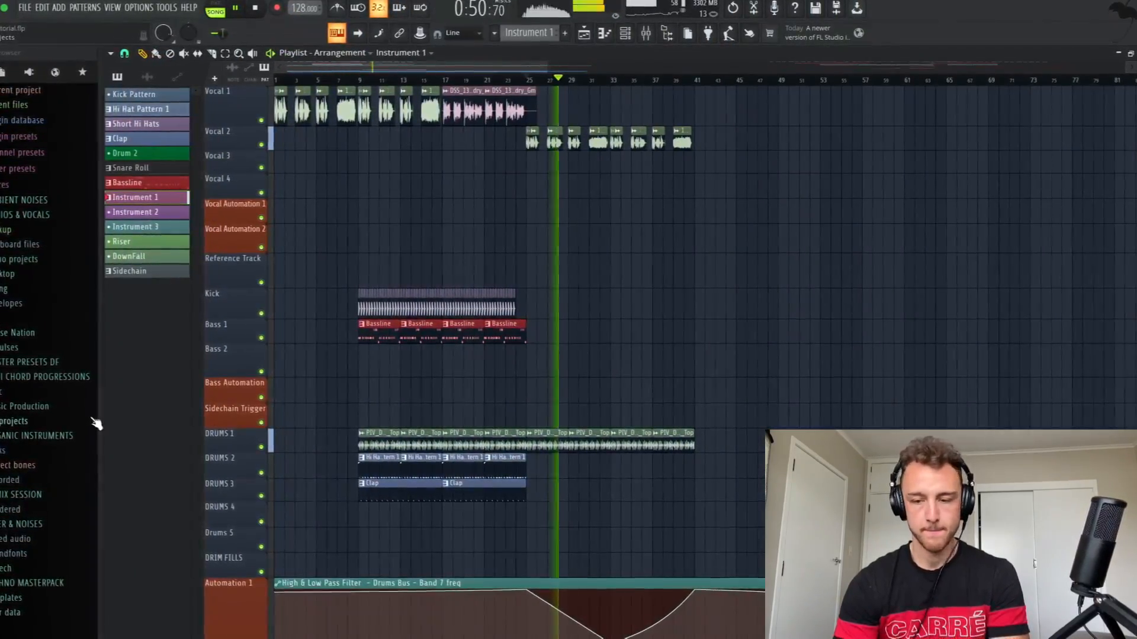
left_click(141, 76)
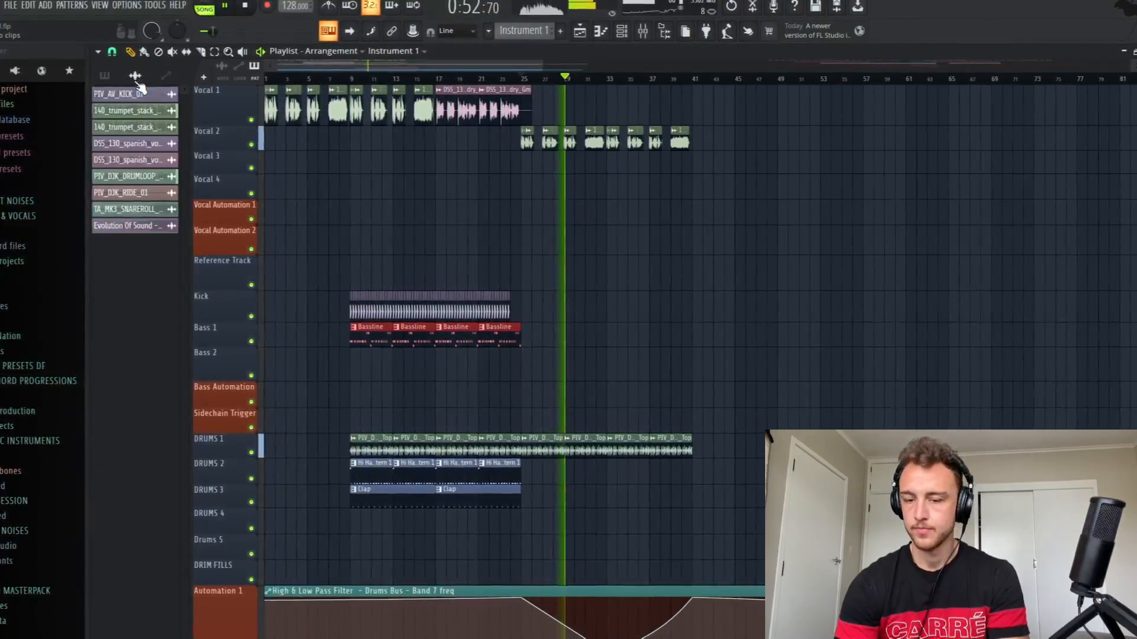
left_click_drag(123, 207, 663, 470)
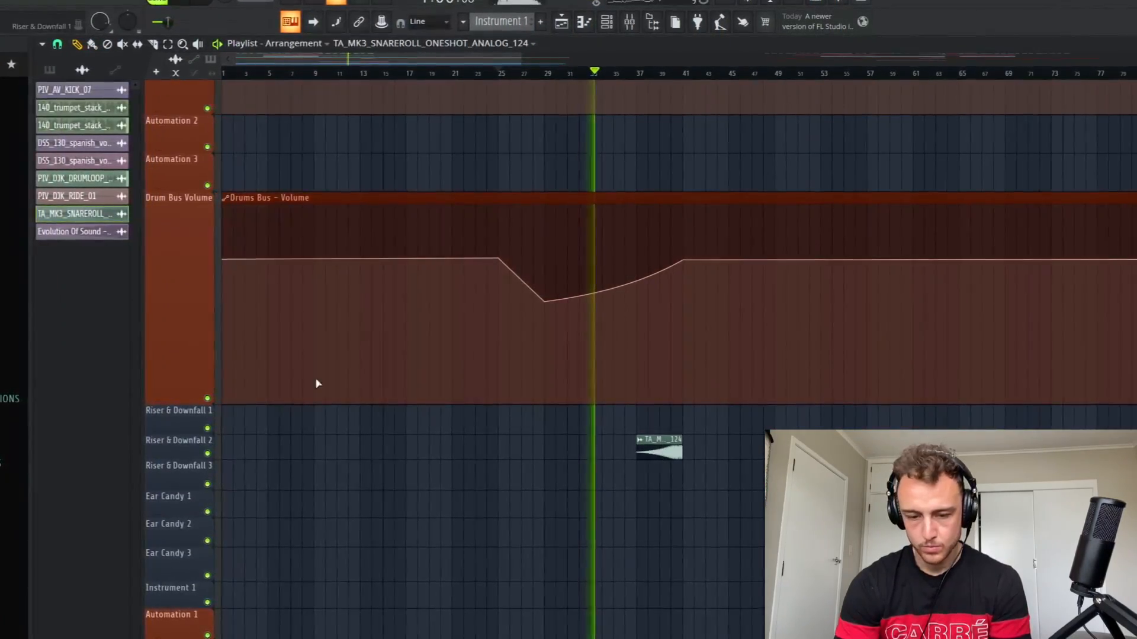
- Place the Evolution Of Sound Uplifter 5 125 sample on Riser & Downfall 3 at bar 33 and check its channel settings
left_click(39, 233)
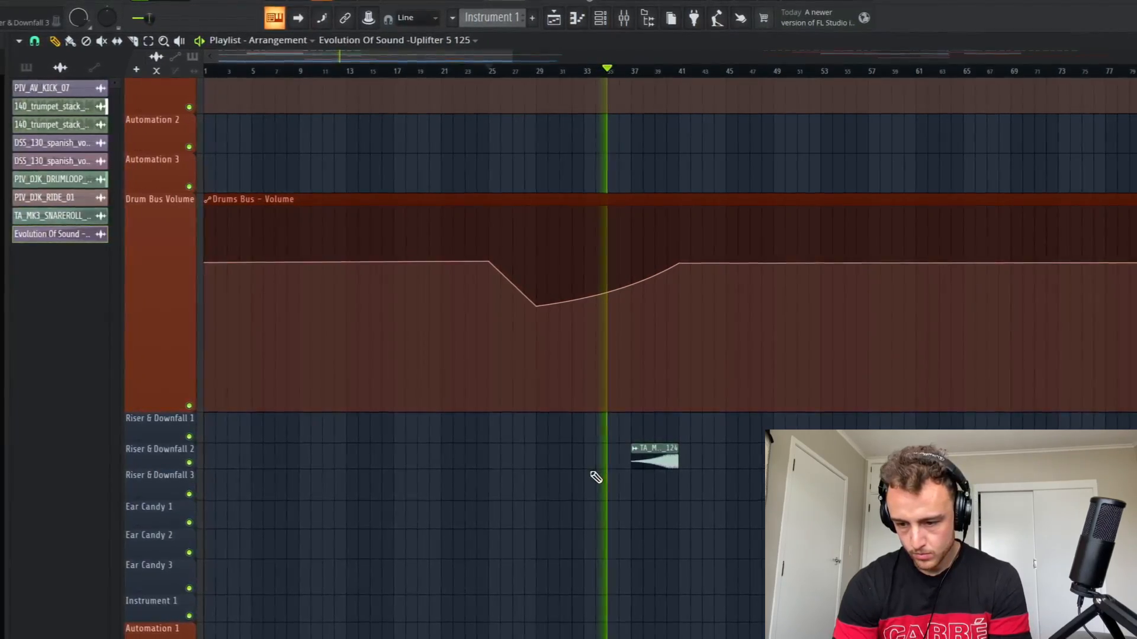
left_click(591, 479)
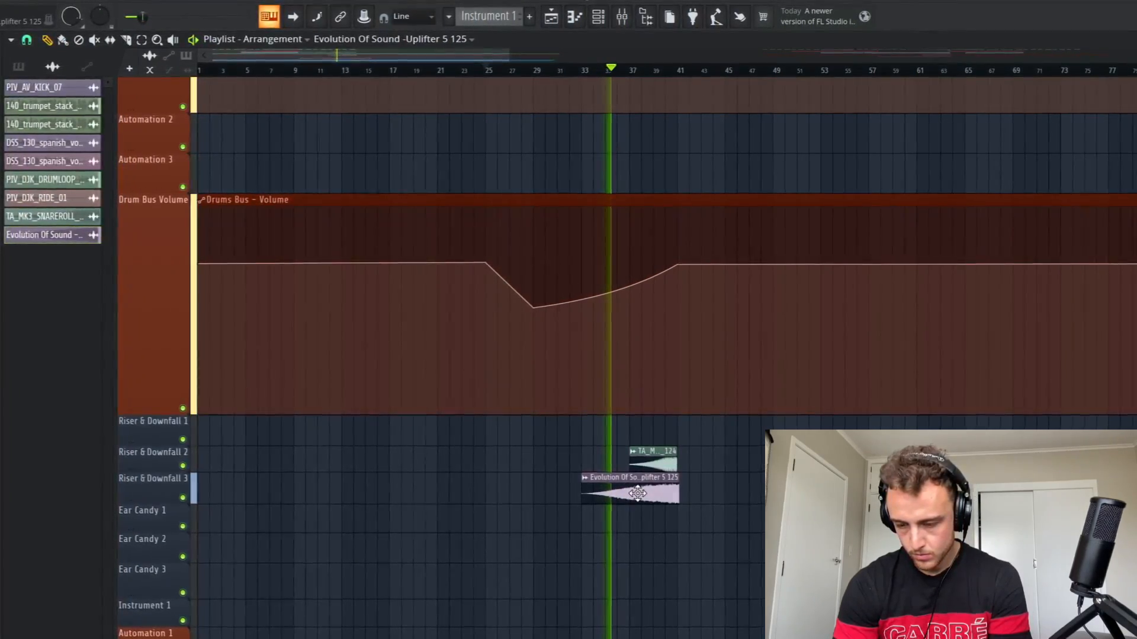
double_click(634, 484)
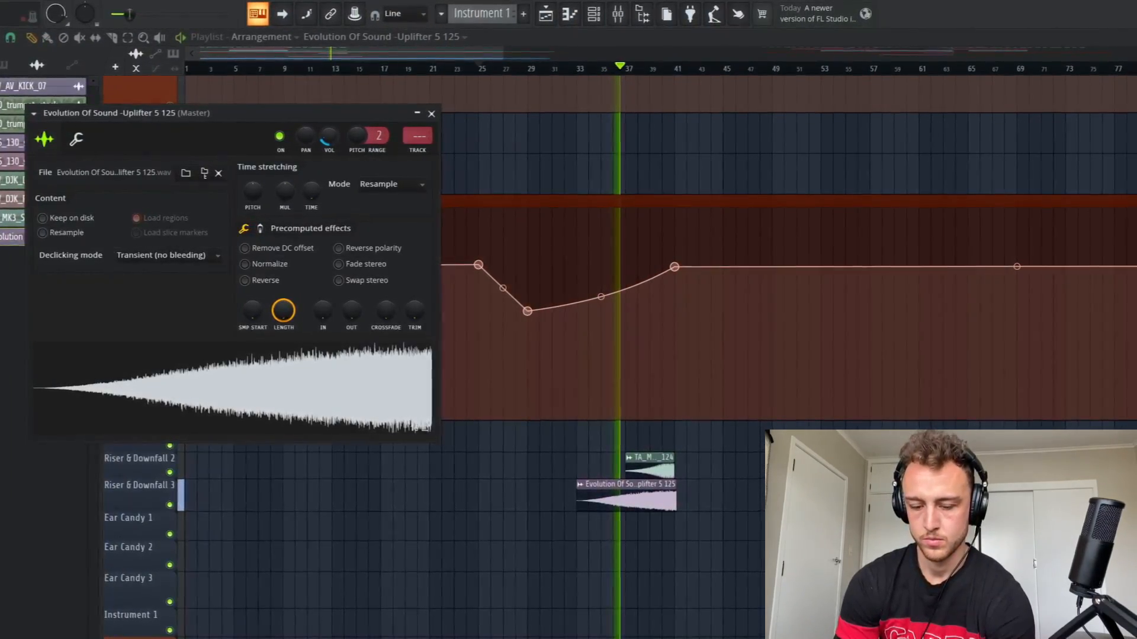
left_click(435, 114)
- Copy the first four bars of the kick and Bassline clips, starting at bar 9, to bar 41
scroll(755, 229, "up", 6)
scroll(754, 229, "up", 3)
scroll(754, 229, "up", 5)
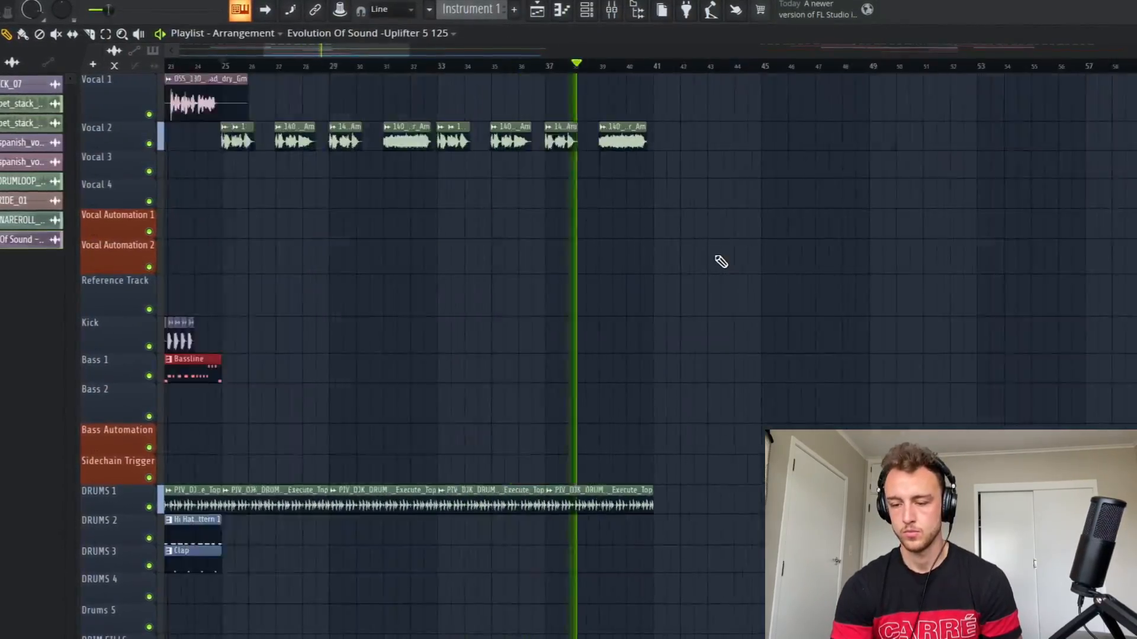
scroll(721, 261, "down", 6)
scroll(721, 261, "up", 4)
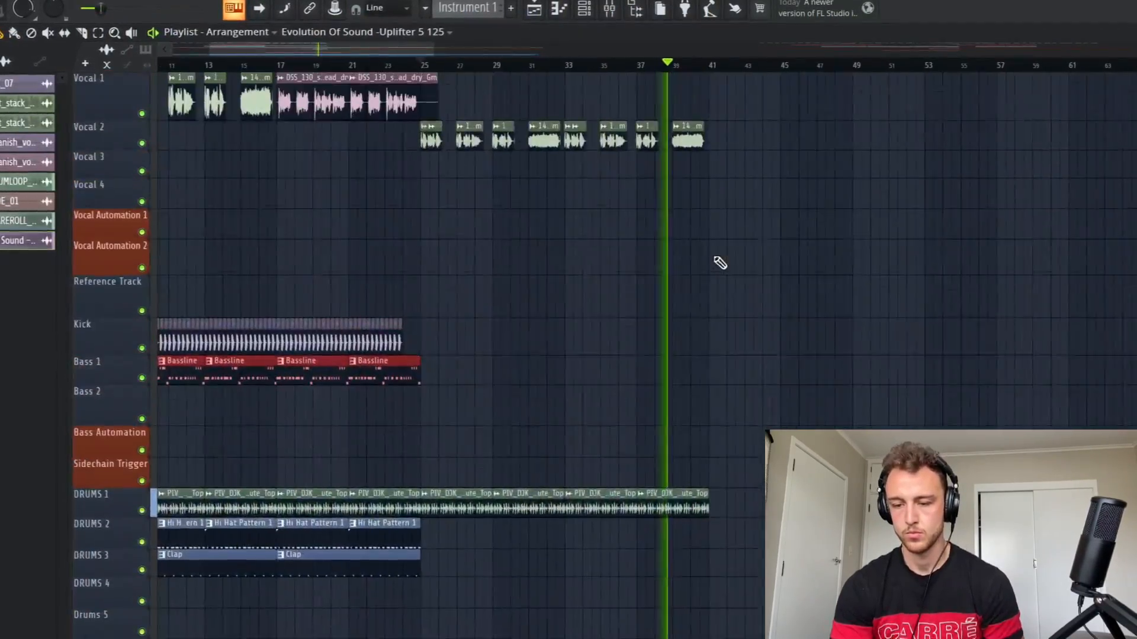
scroll(439, 414, "left", 3)
scroll(336, 369, "up", 3)
scroll(335, 369, "left", 3)
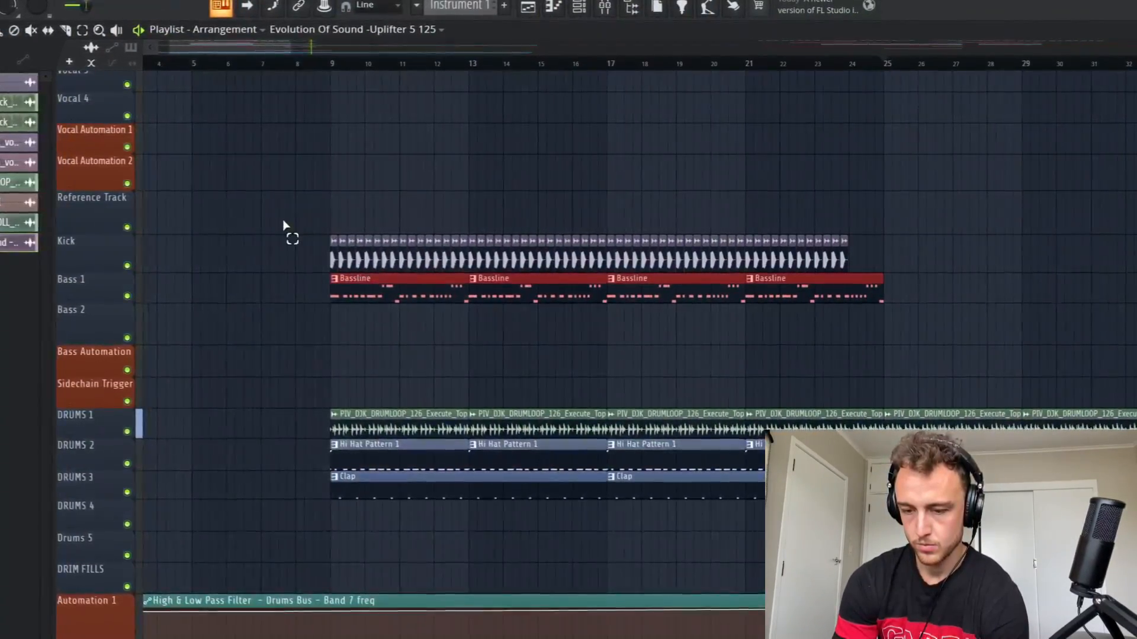
left_click_drag(298, 232, 456, 306)
scroll(521, 308, "down", 2)
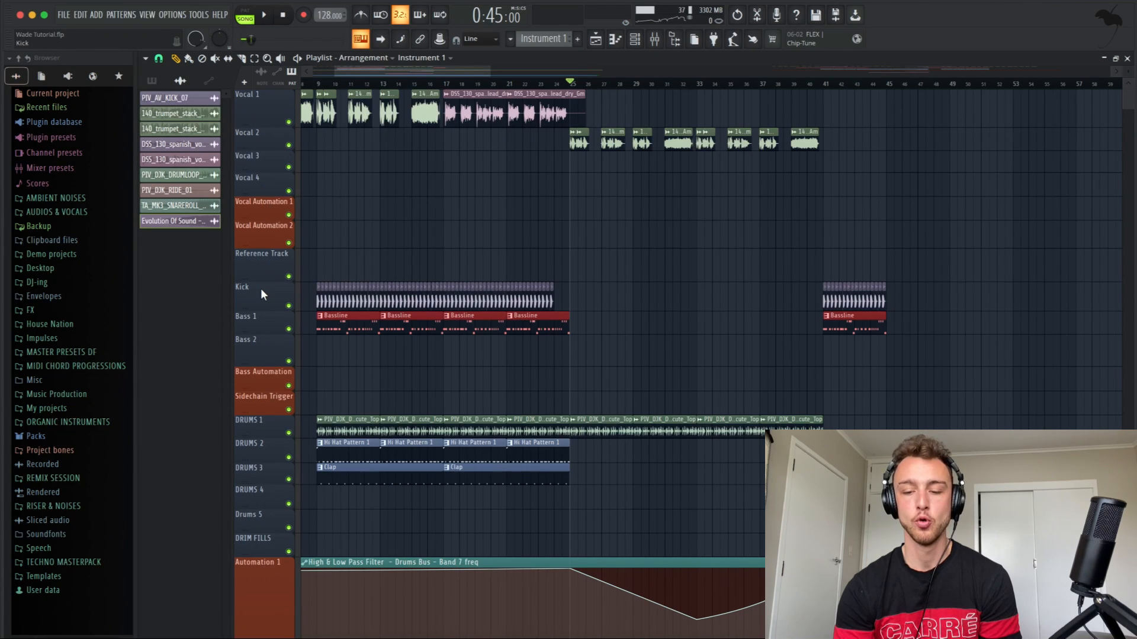
- Look over the drum and master automation tracks in the playlist and open the mixer
scroll(260, 289, "down", 4)
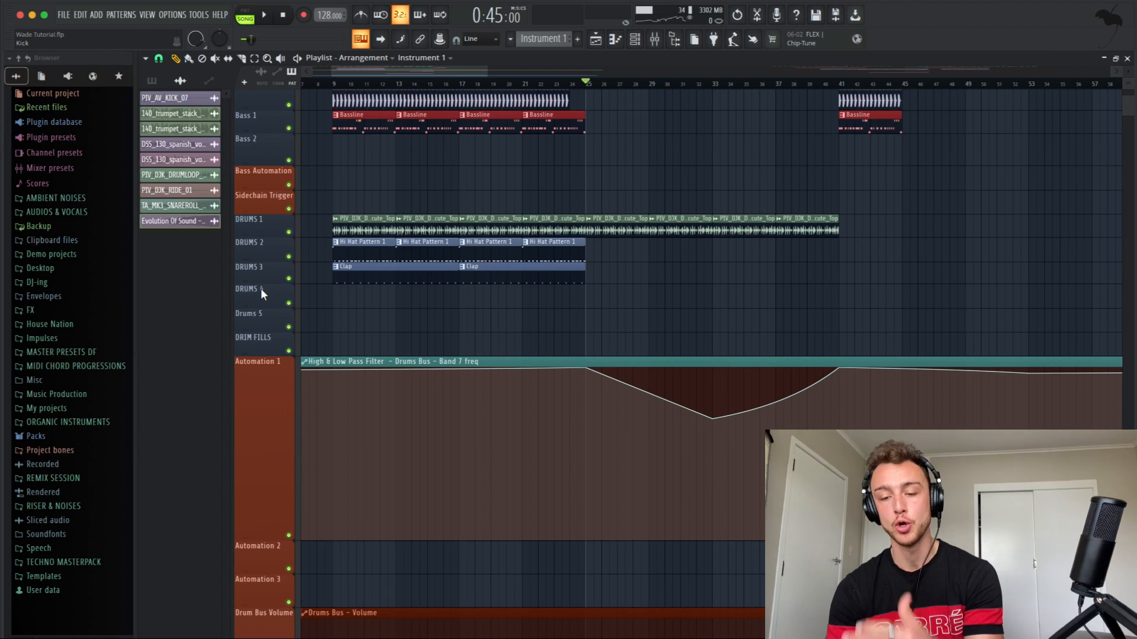
scroll(314, 444, "down", 10)
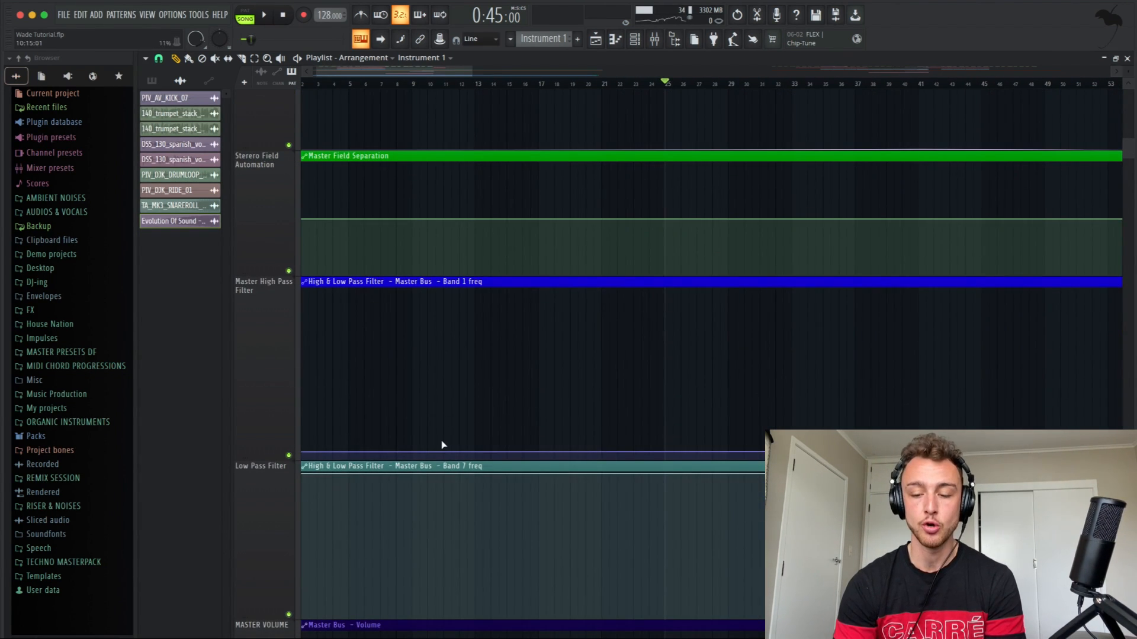
scroll(441, 445, "down", 6)
left_click(655, 40)
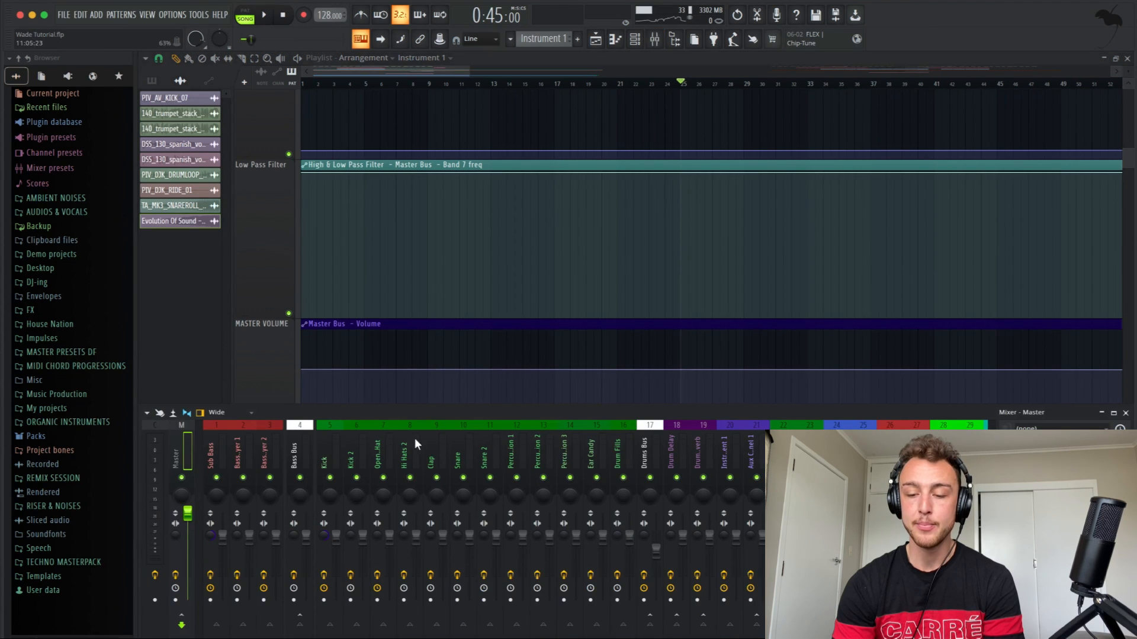
- Select the Vocals 1 mixer track and check its effect slots
scroll(286, 449, "down", 10)
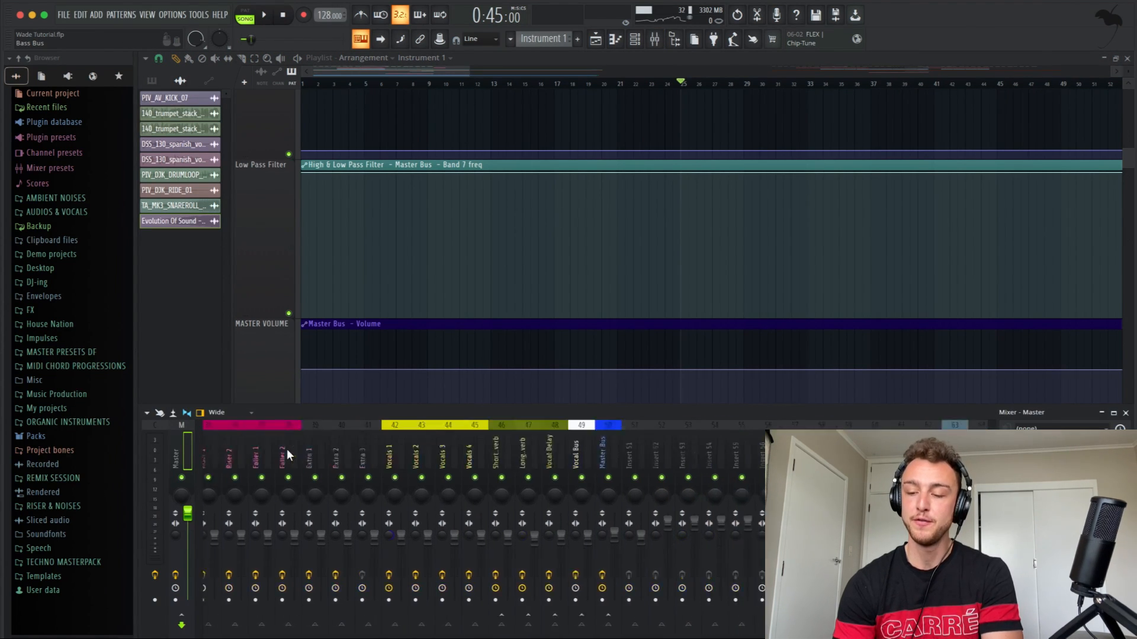
left_click(432, 452)
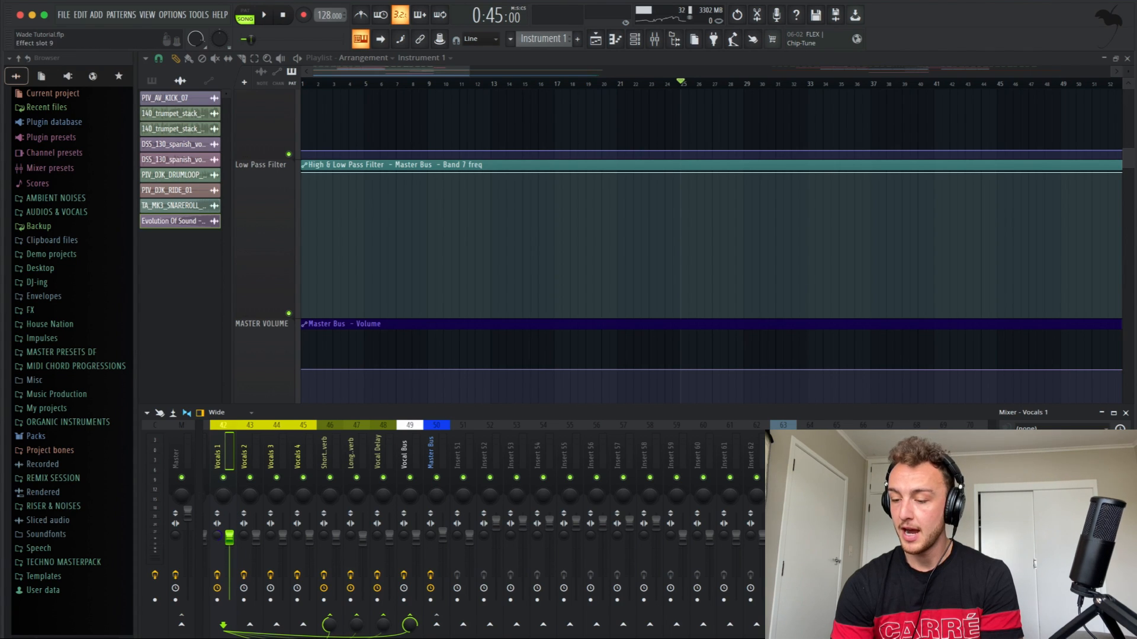
left_click(1056, 558)
left_click(649, 178)
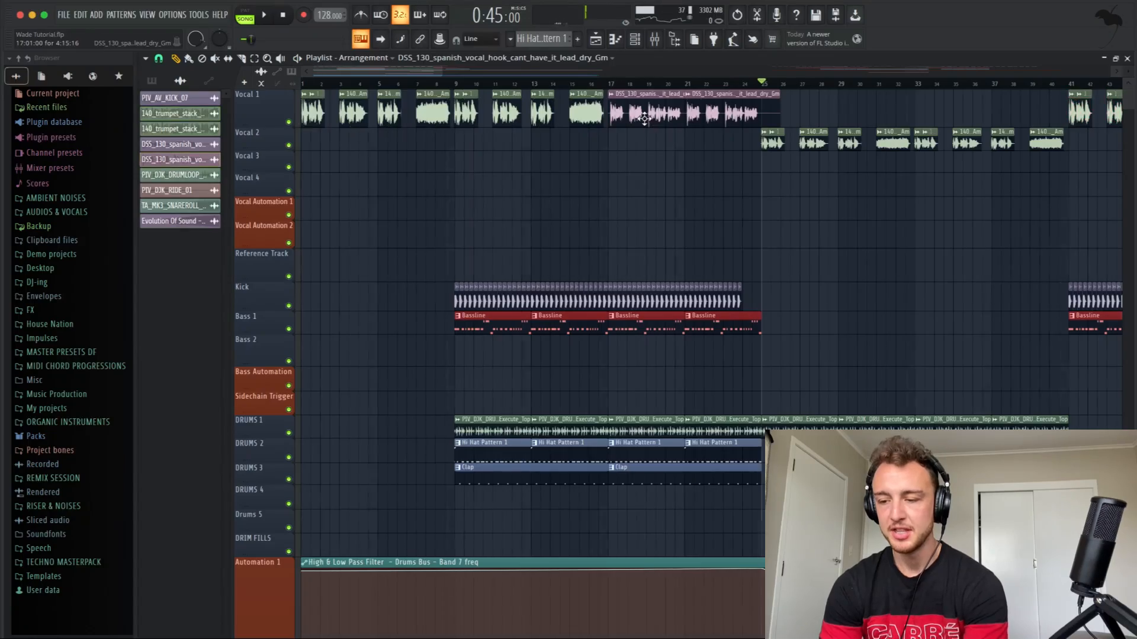
- Duplicate the drum loop, Hi Hat Pattern 1 and Clap clips from bar 53 onward so the drums run to bar 61
scroll(644, 119, "right", 8)
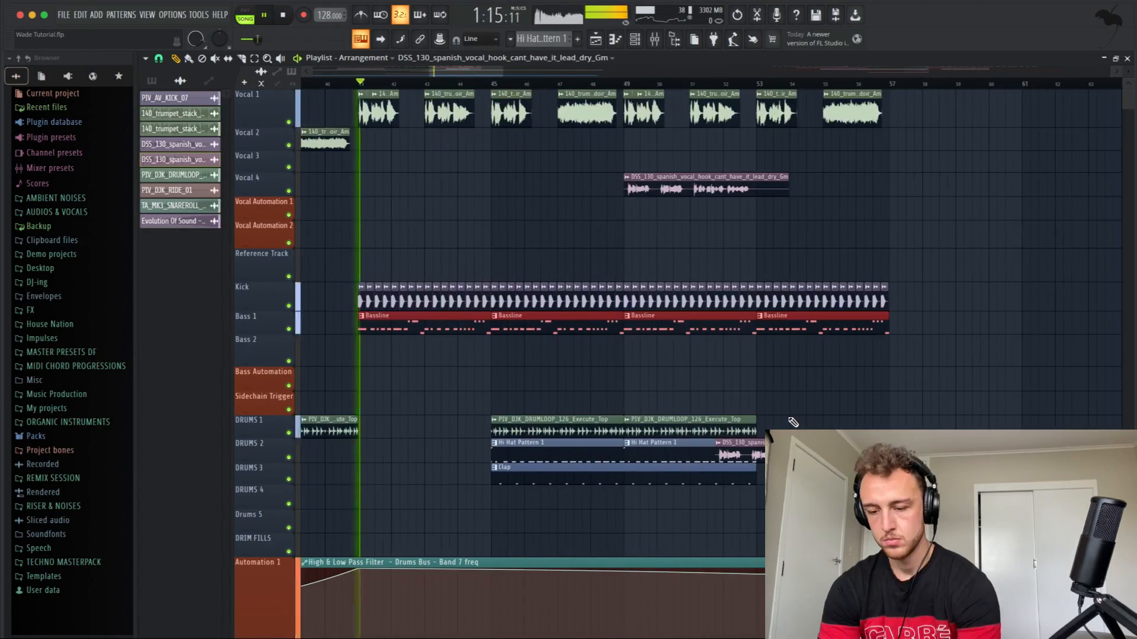
left_click_drag(798, 368, 681, 486)
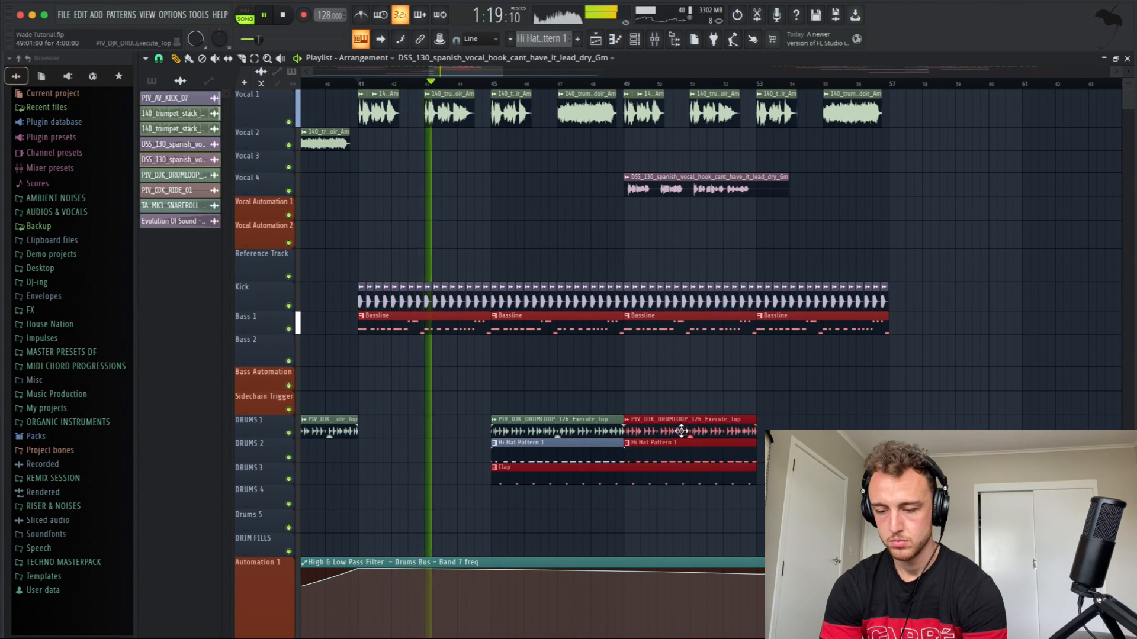
left_click_drag(721, 404, 701, 442)
key("ctrl+b")
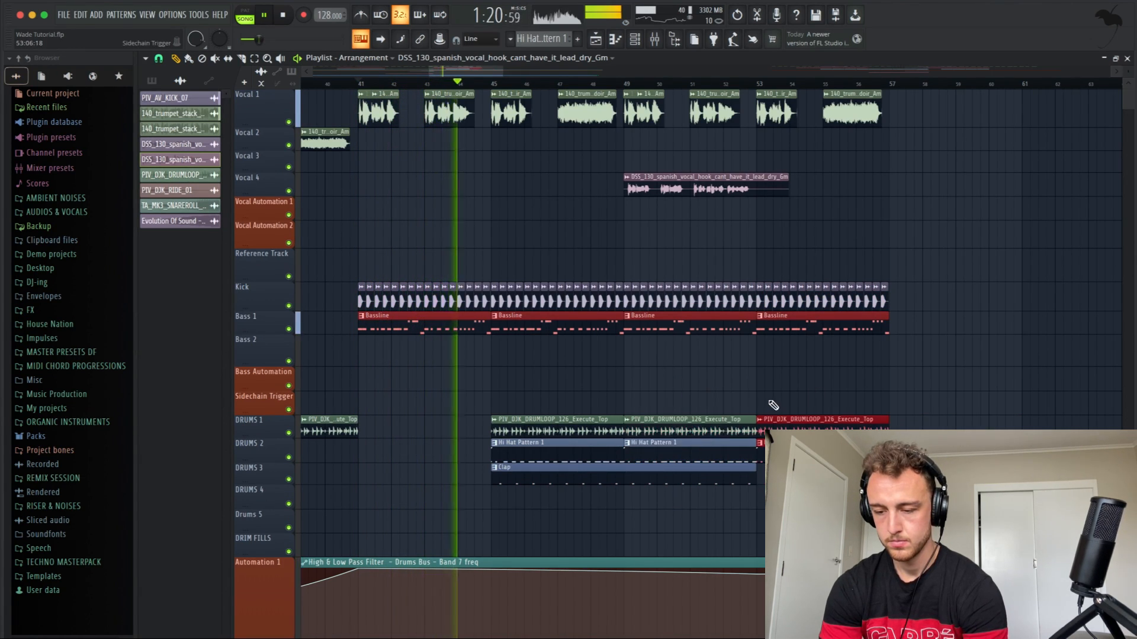
left_click(730, 473, "super")
key("super+b")
left_click_drag(879, 388, 852, 468)
key("super+b")
- Duplicate the last four bars of the kick and Bassline clips to bar 57, ending at bar 61
mouse_move(929, 241)
left_mouse_down()
mouse_move(808, 368)
mouse_move(767, 373)
left_mouse_up()
key("super+b")
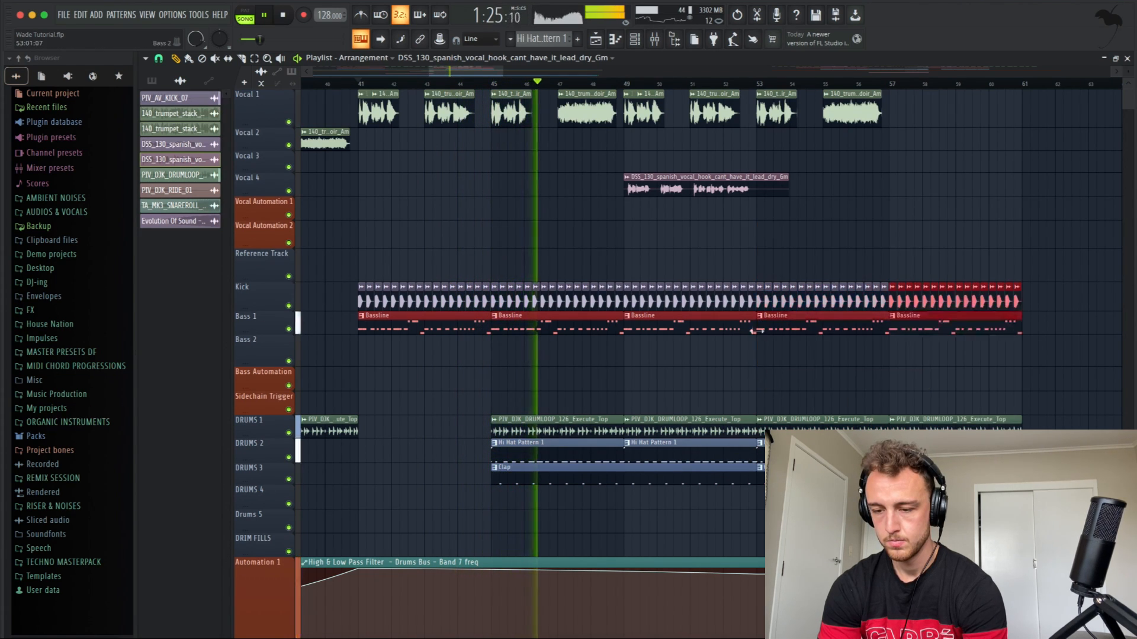
scroll(716, 201, "left", 3)
scroll(716, 201, "down", 10)
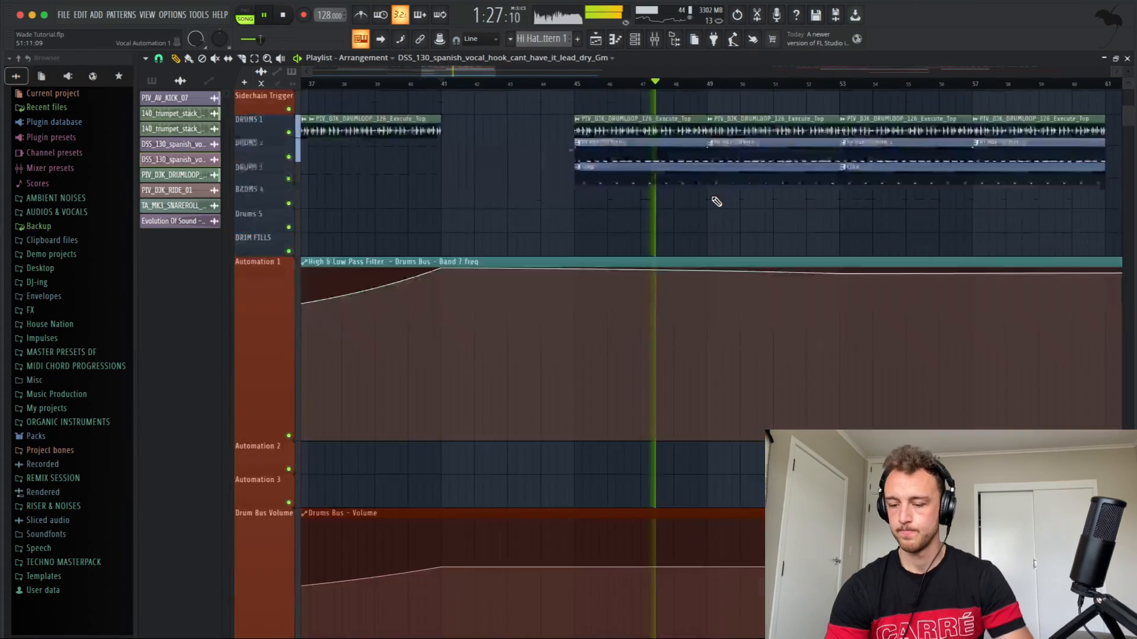
- Repeat the PIV_DJK_RIDE_01 clip along DRUMS 4 from bar 17 to bar 41, and erase the hits in the final bar
scroll(716, 201, "up", 9)
scroll(716, 202, "up", 2)
scroll(716, 202, "down", 4)
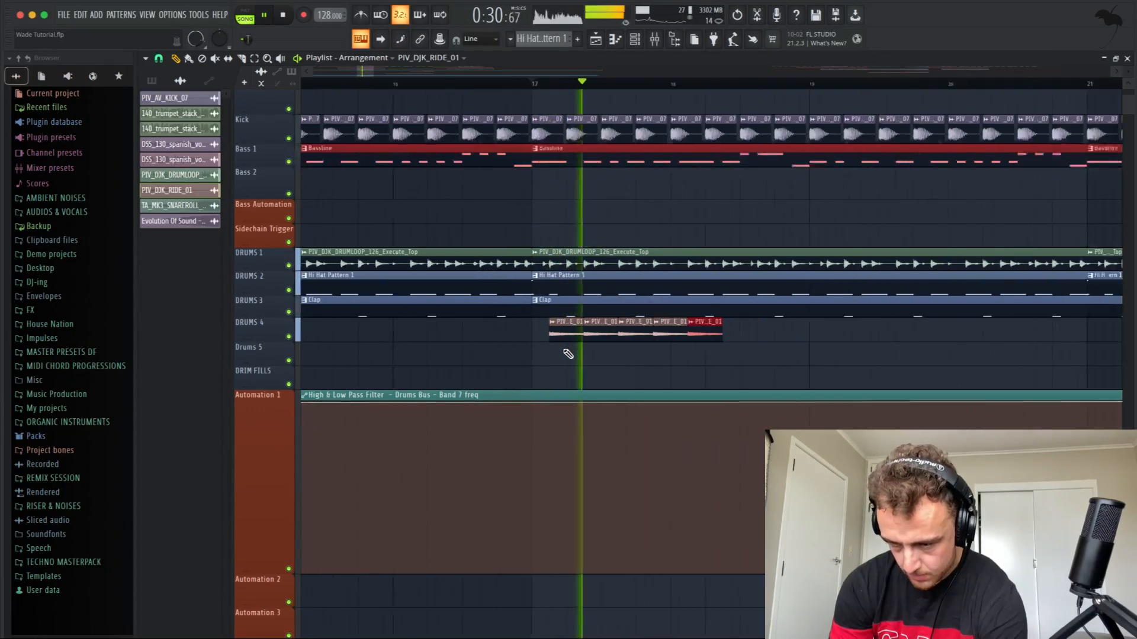
scroll(569, 354, "down", 3)
scroll(568, 354, "down", 4)
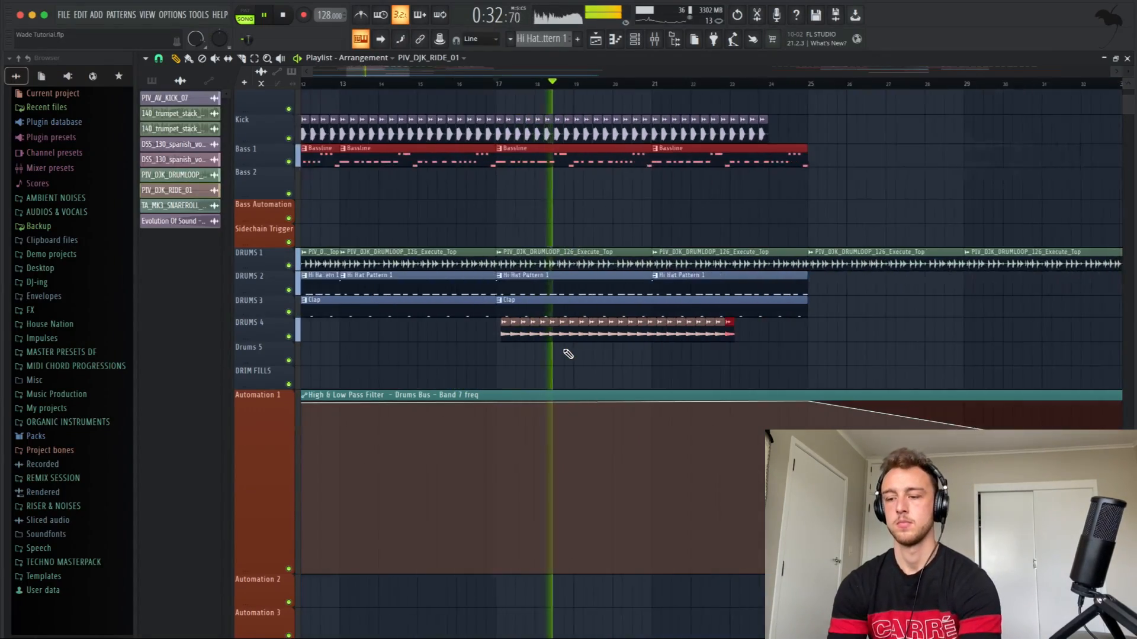
scroll(568, 354, "down", 3)
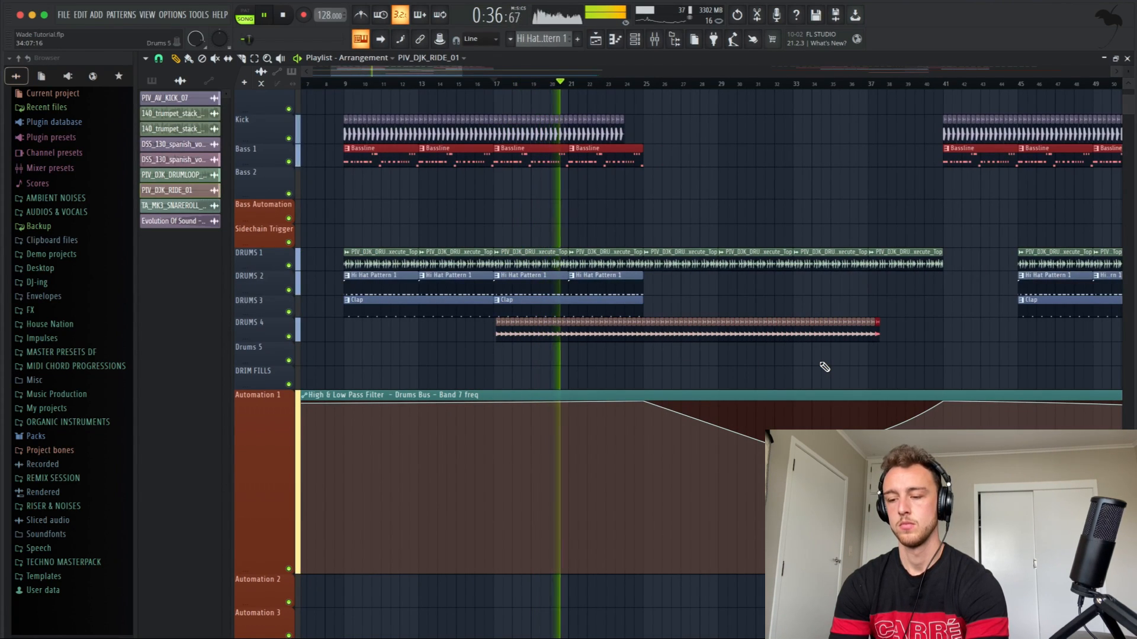
scroll(898, 319, "up", 3)
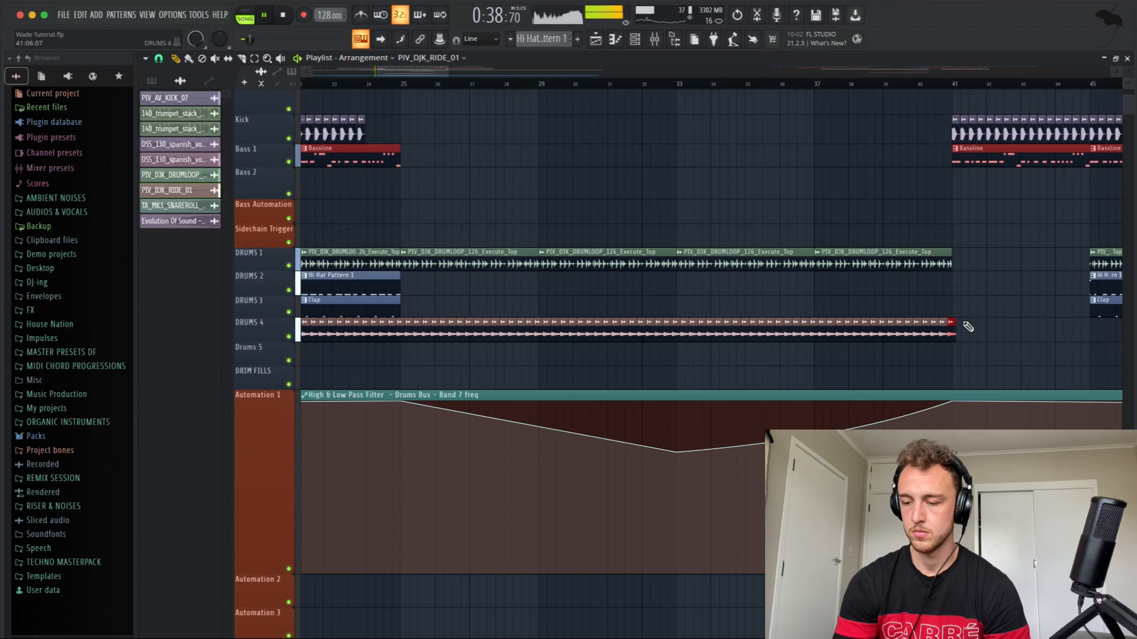
scroll(924, 341, "up", 2)
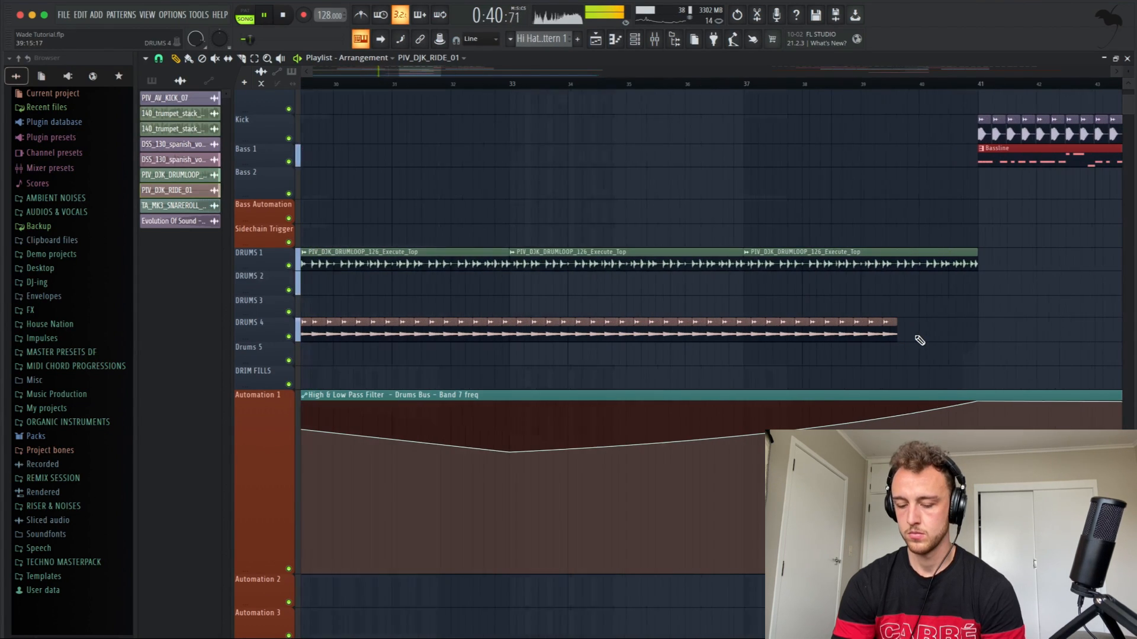
left_click_drag(919, 340, 1011, 317)
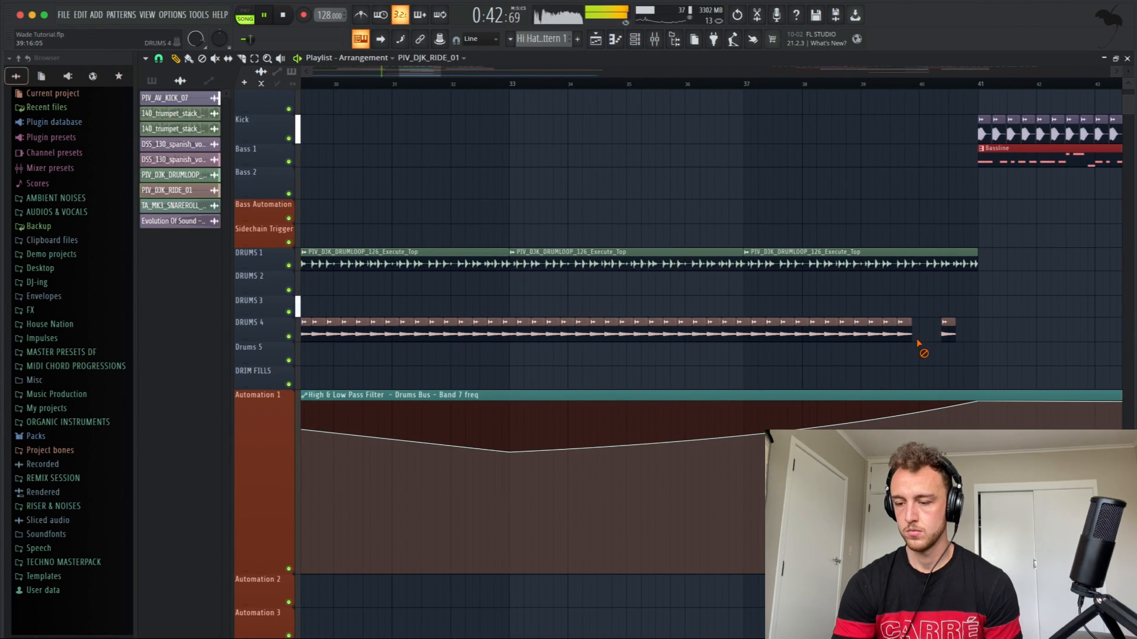
- Place the Evolution Of Sound Uplifter 5 125 clip on Riser & Downfall 3 starting near bar 17 and ending at bar 25
scroll(951, 332, "down", 3)
scroll(824, 183, "up", 3)
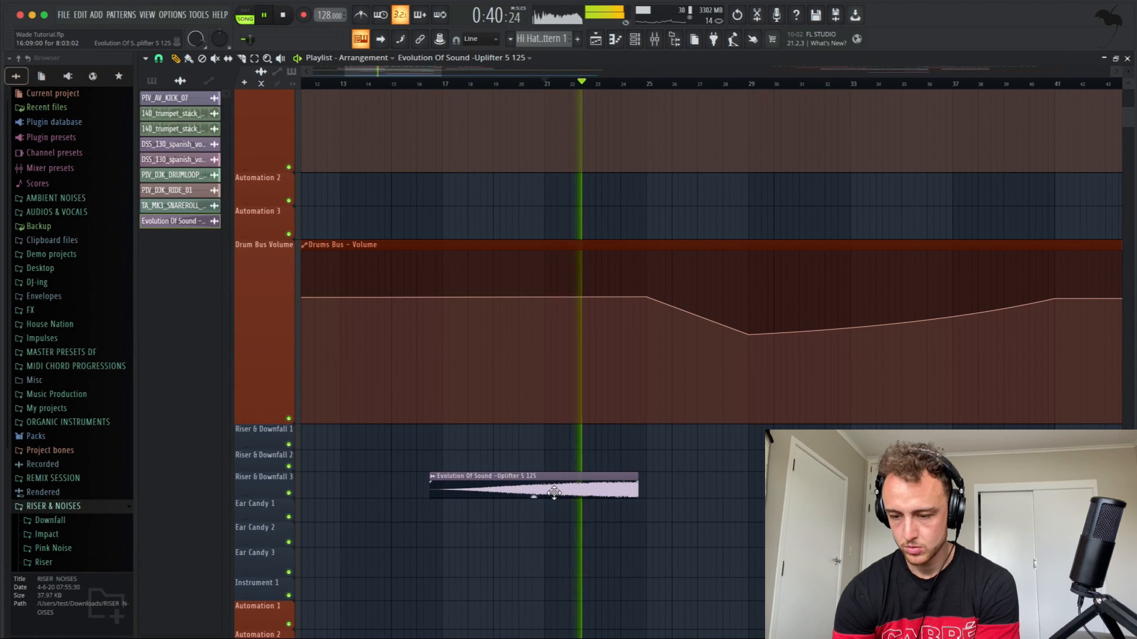
left_click_drag(554, 492, 559, 492)
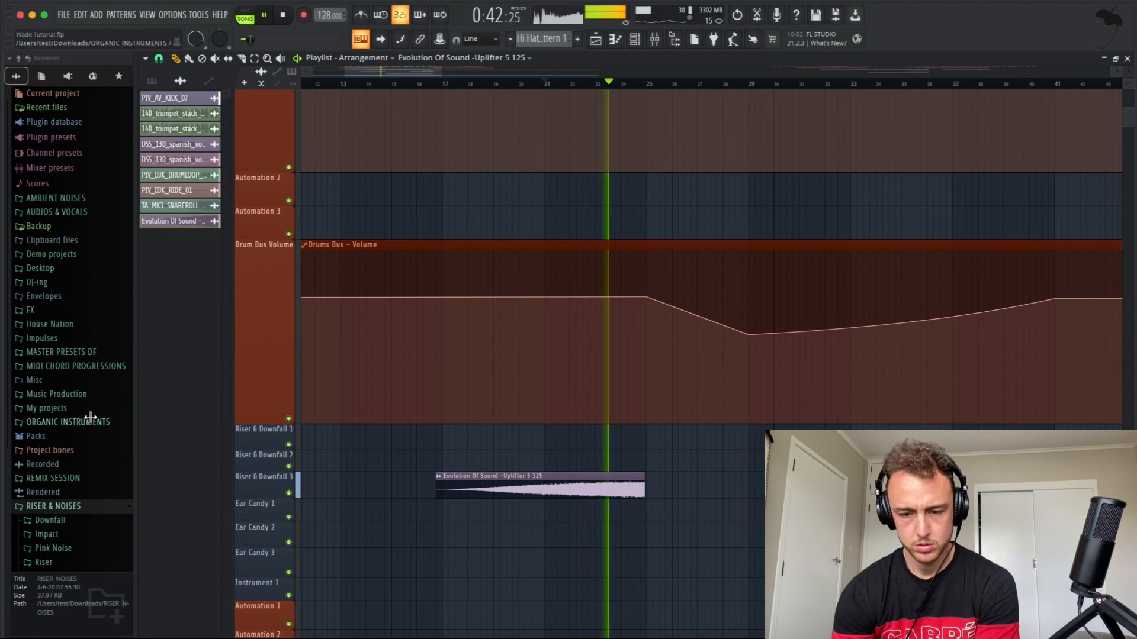
- Place the sii_fx_crashandfall sample on Ear Candy 1 at bar 25 and play back the transition into the breakdown
scroll(71, 370, "down", 2)
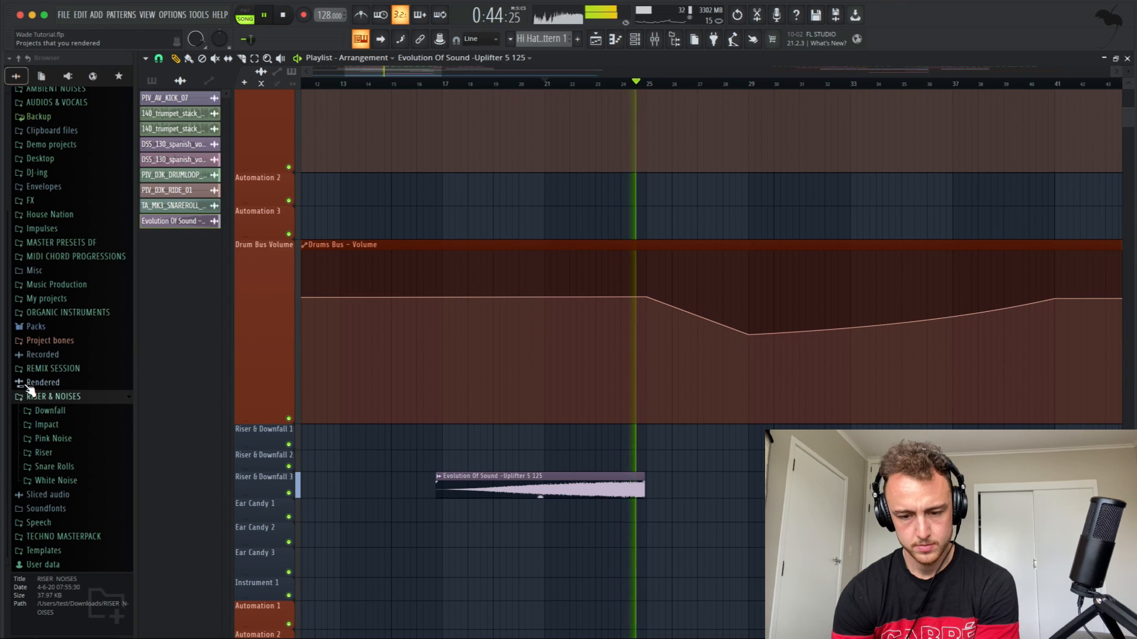
key("space")
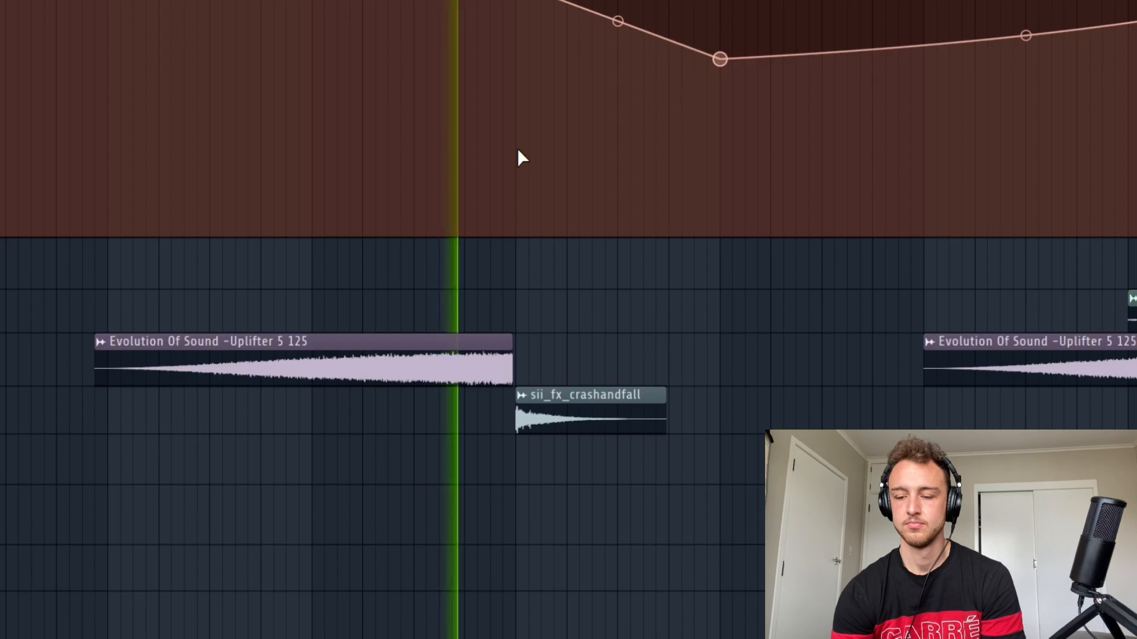
scroll(519, 157, "up", 2)
scroll(520, 158, "down", 2)
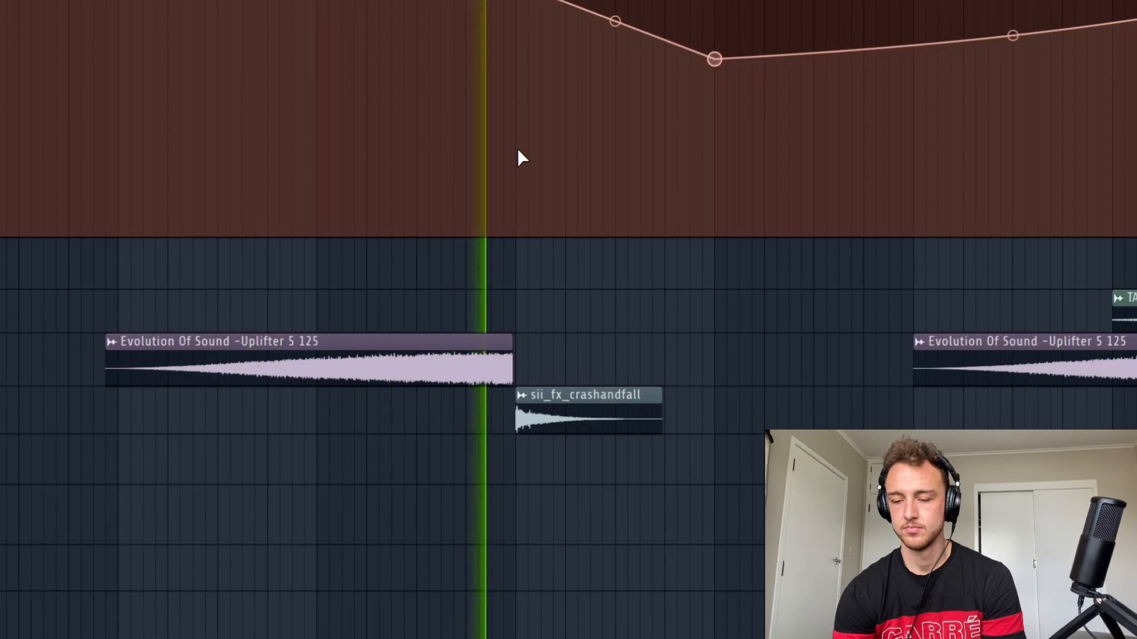
scroll(520, 158, "up", 3)
scroll(517, 148, "up", 2)
scroll(517, 148, "down", 3)
scroll(516, 148, "down", 6)
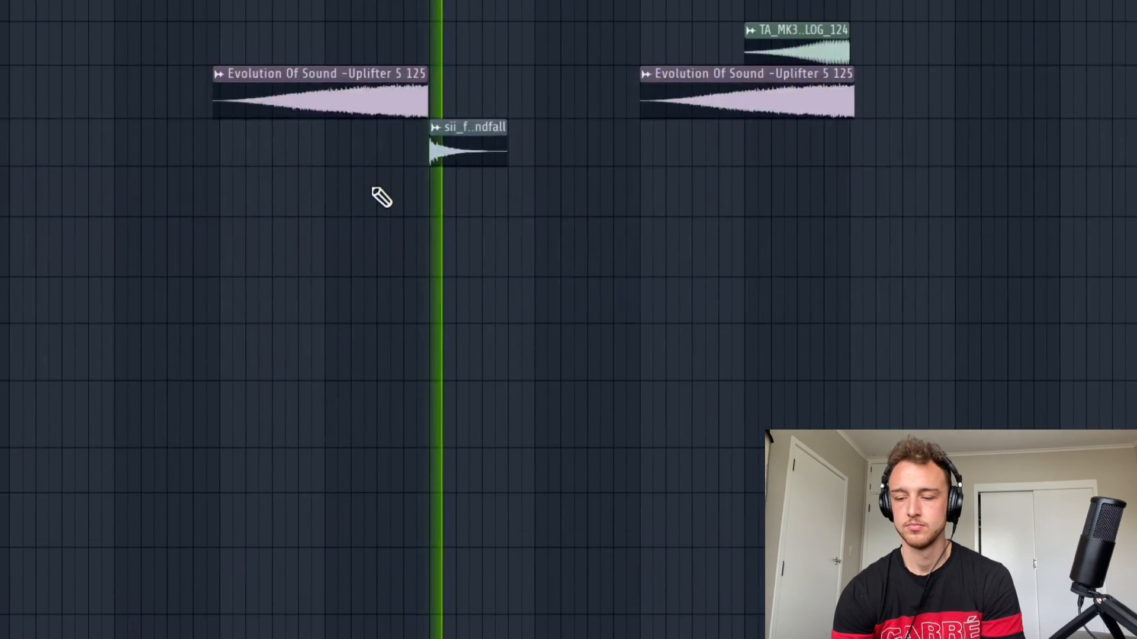
scroll(373, 185, "up", 3)
scroll(515, 186, "up", 1)
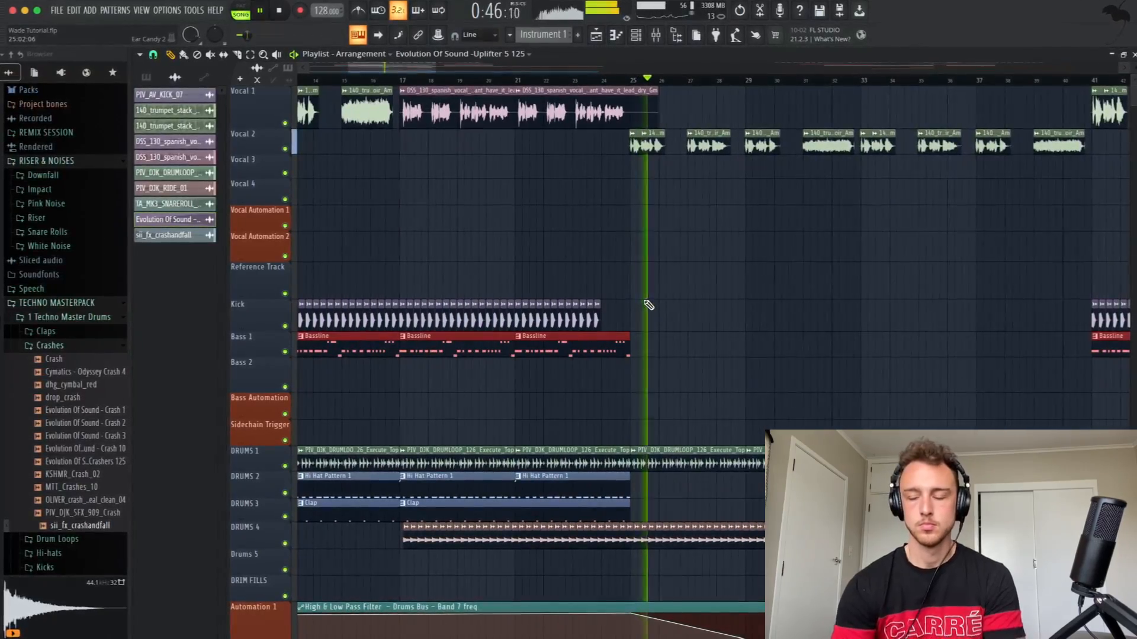
- Shape the Reeverb 2 - Master Bus automation to rise from bar 25 to a peak at bar 41, and delete the point at bar 53
scroll(650, 305, "right", 1)
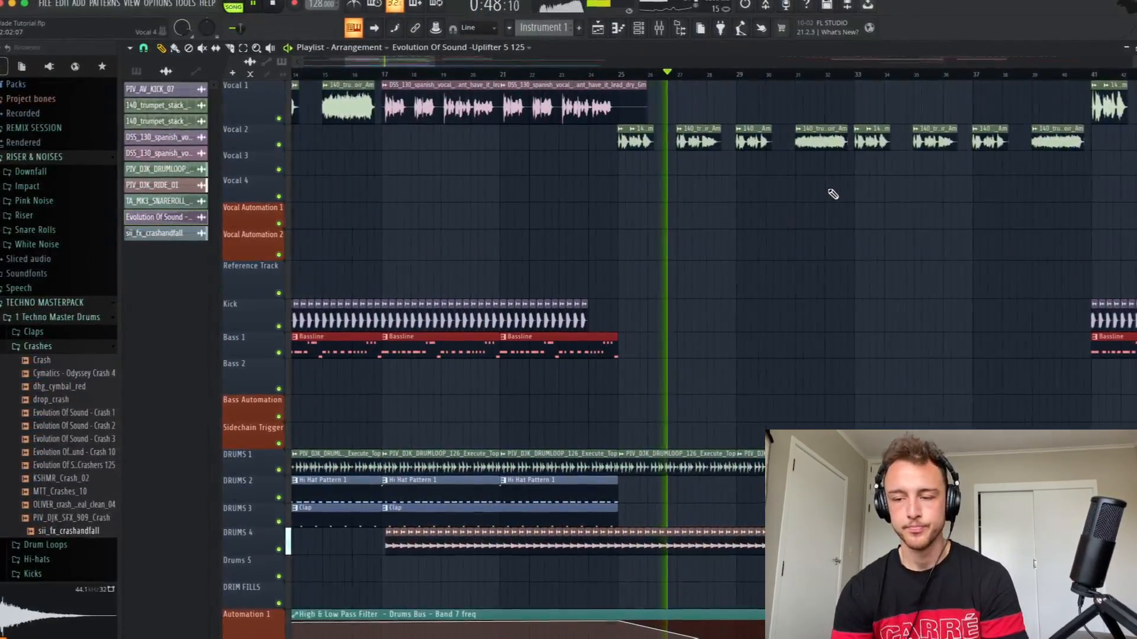
scroll(833, 193, "up", 3)
scroll(834, 194, "down", 5)
scroll(834, 194, "down", 10)
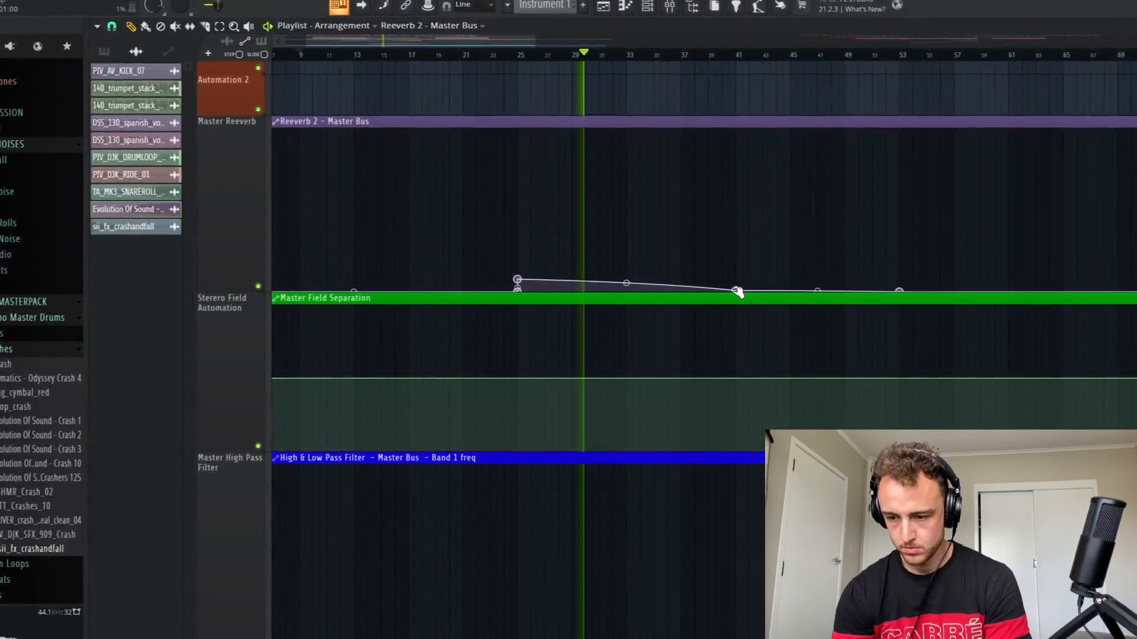
left_click_drag(742, 293, 744, 255)
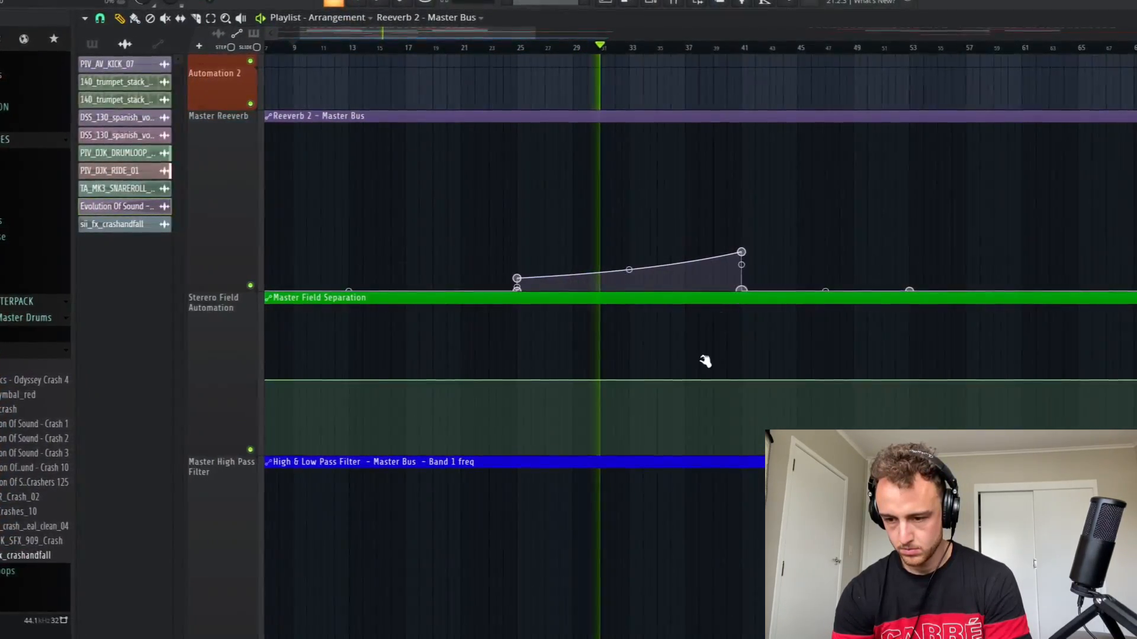
right_click(918, 291)
left_click(942, 308)
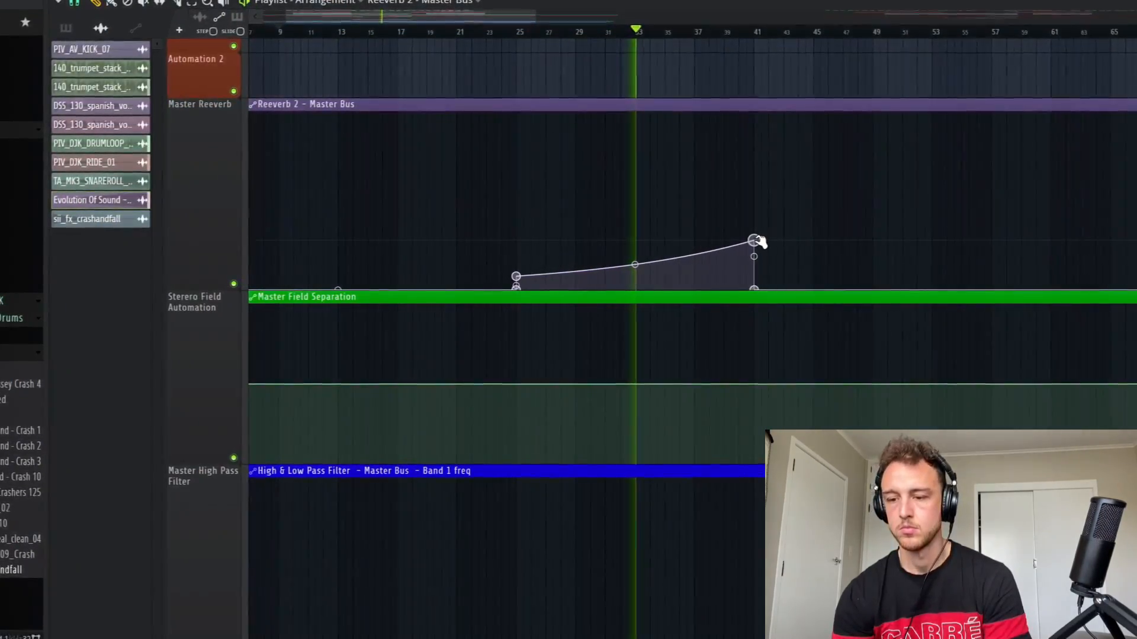
- Review the vocal, kick and bass clips leading into the drop at bar 41
scroll(719, 197, "up", 10)
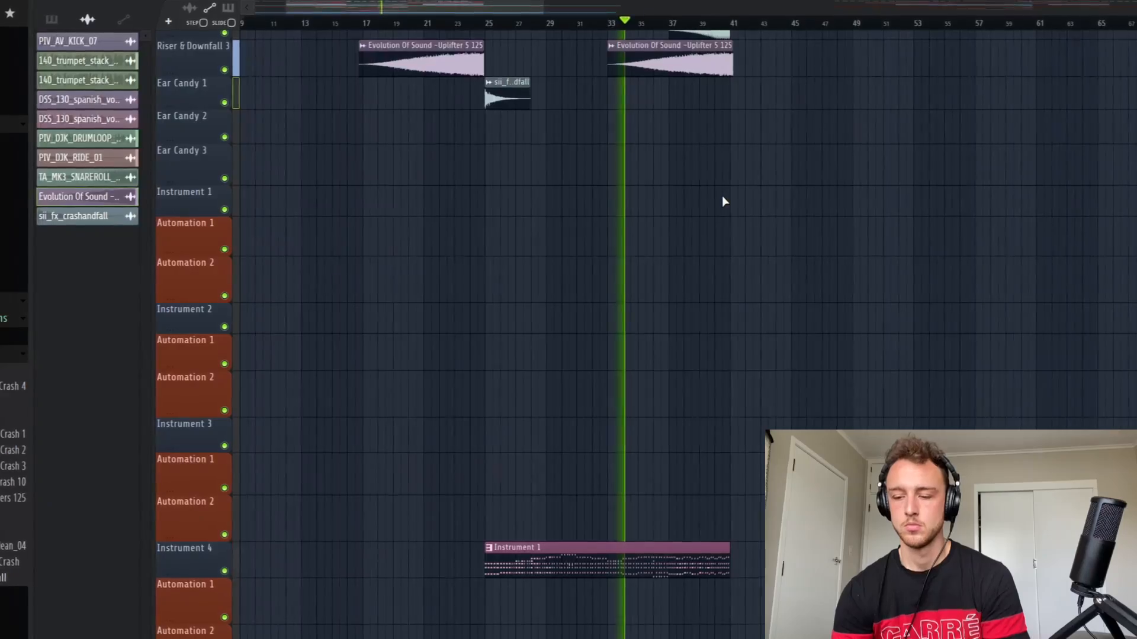
scroll(722, 196, "up", 8)
scroll(724, 193, "up", 10)
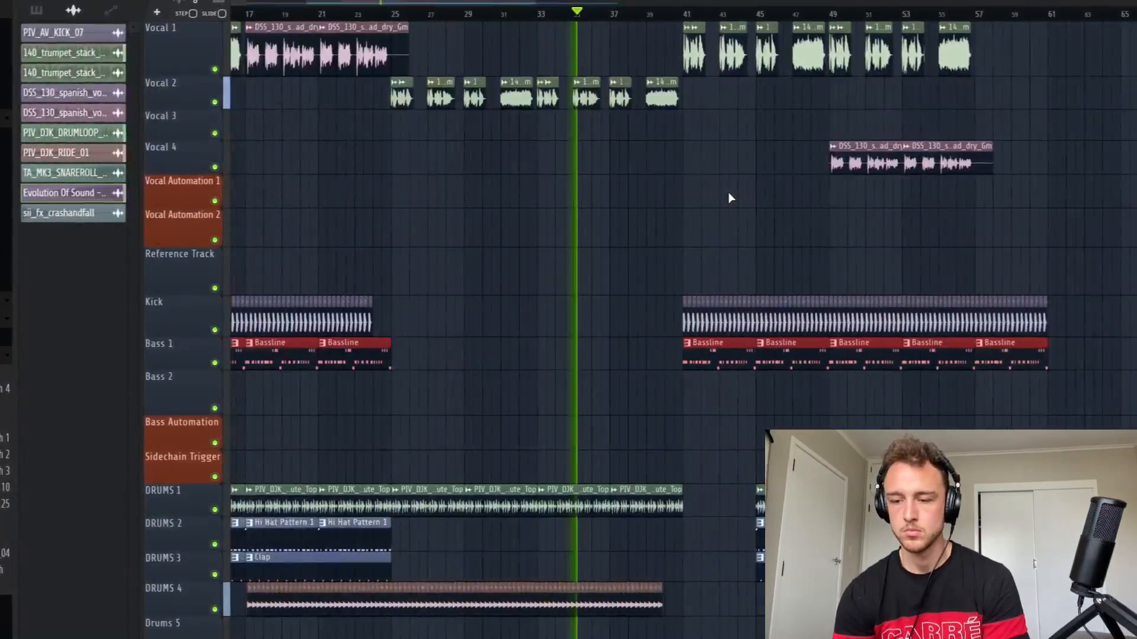
scroll(731, 194, "up", 10)
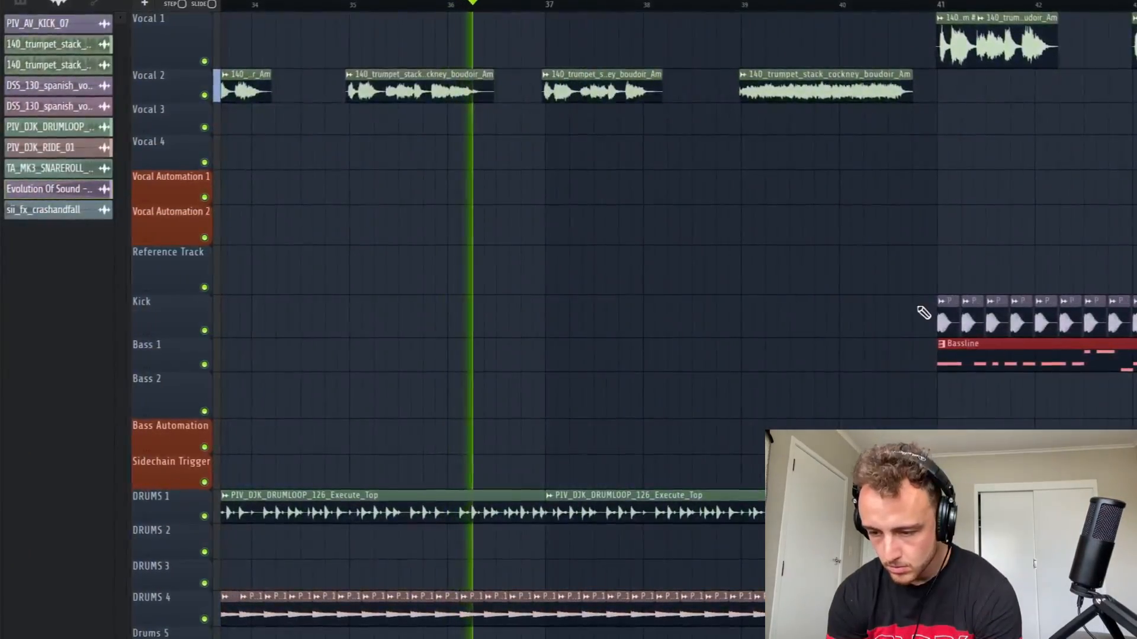